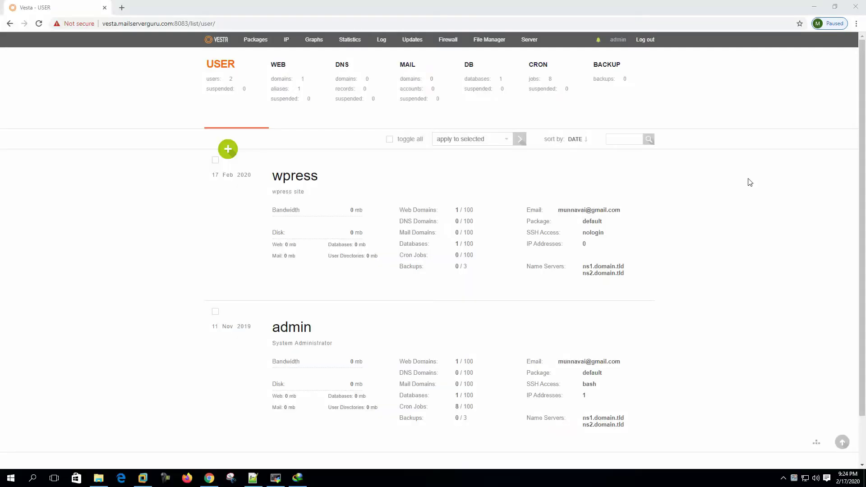
- Bring up VestaCP's Adding User form from the user list in Chrome
{"action": "left_click", "coordinate": [135, 251]}
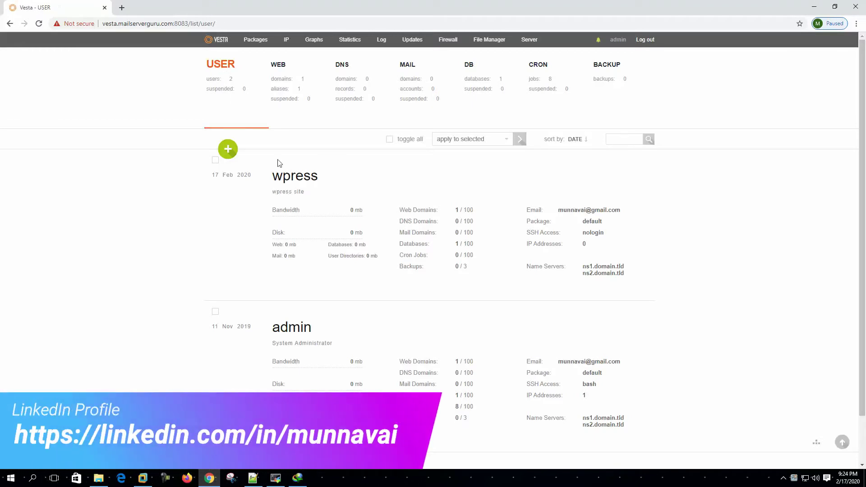
{"action": "left_click", "coordinate": [227, 153]}
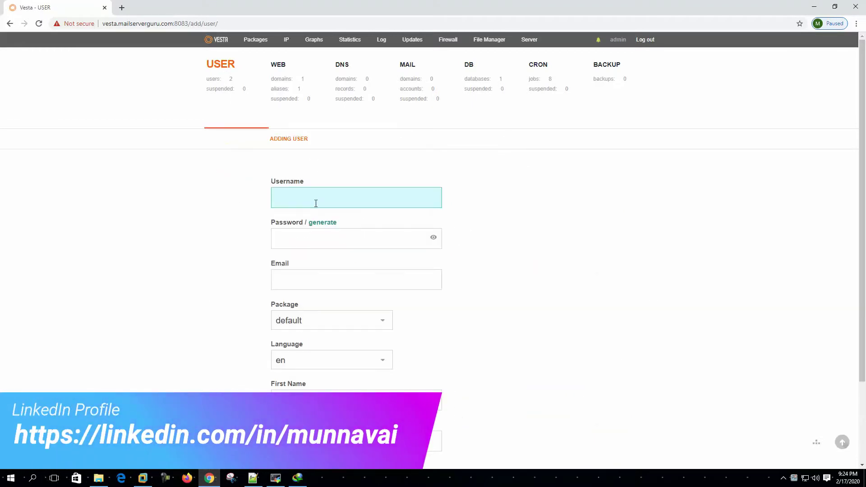
- Enter username joomla, the account password and the suggested e-mail address
{"action": "type", "text": "joomla"}
{"action": "key", "text": "Tab"}
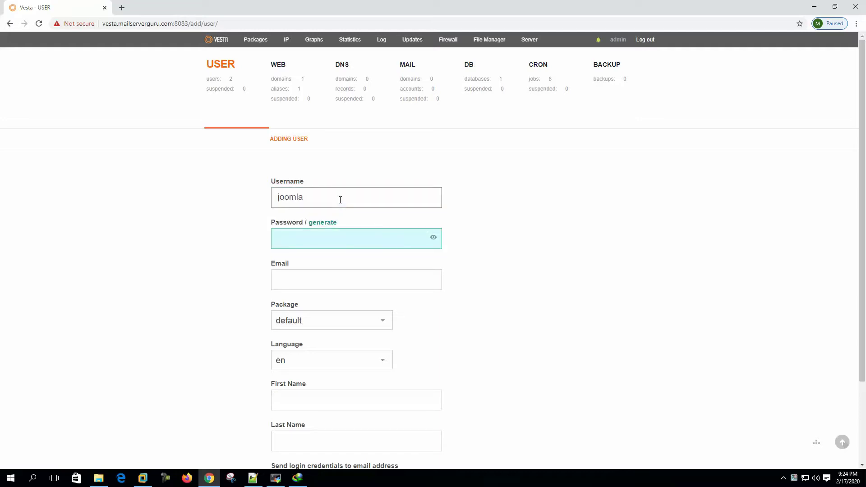
{"action": "type", "text": "joomla123"}
{"action": "key", "text": "Tab"}
{"action": "type", "text": "m"}
{"action": "key", "text": "Down"}
{"action": "key", "text": "Tab"}
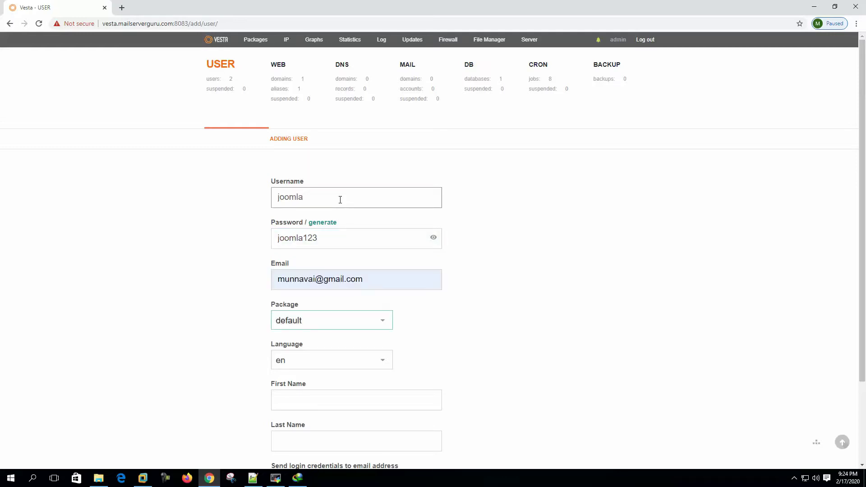
- Set first name joomla and last name site, then add the user
{"action": "left_click", "coordinate": [308, 400]}
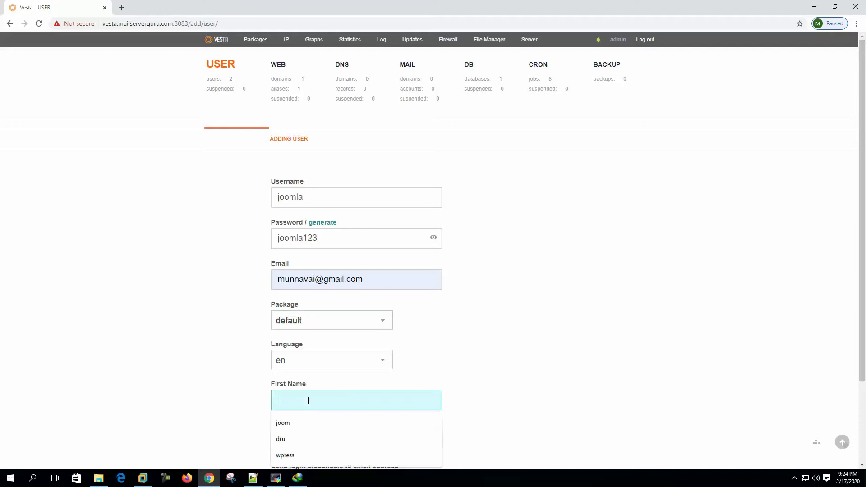
{"action": "type", "text": "joomla"}
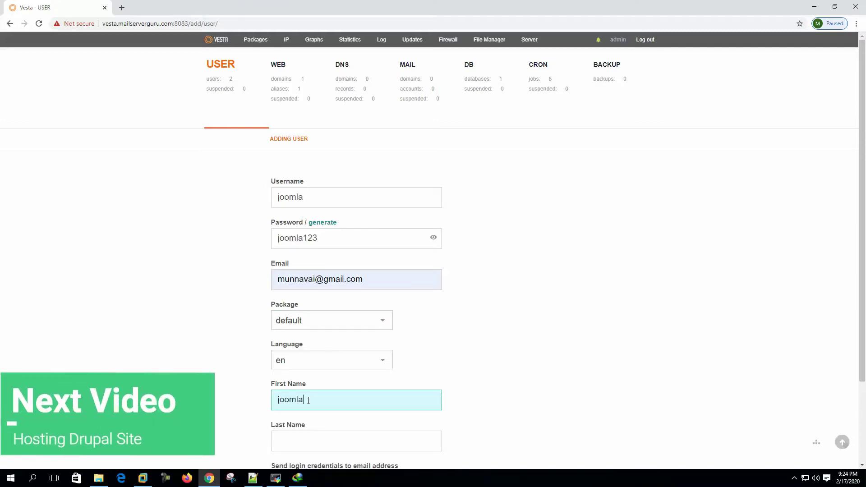
{"action": "key", "text": "Tab"}
{"action": "type", "text": "site"}
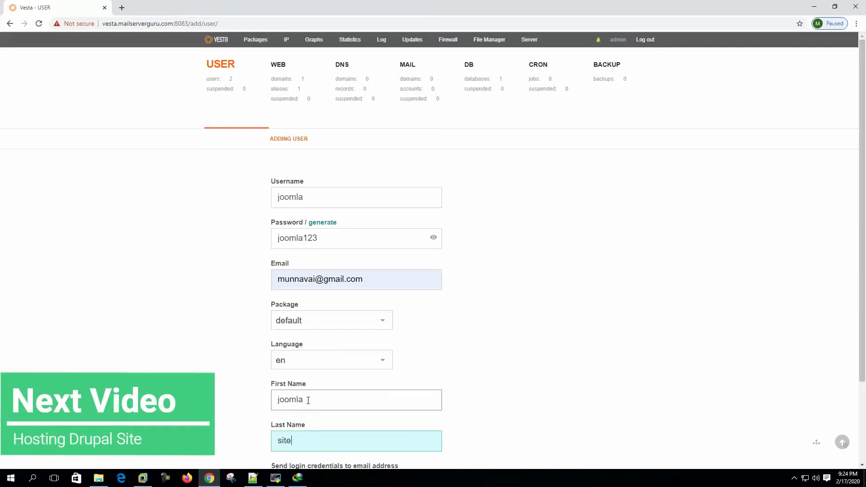
{"action": "scroll", "coordinate": [197, 389], "scroll_direction": "down", "scroll_amount": 2}
{"action": "scroll", "coordinate": [197, 388], "scroll_direction": "down", "scroll_amount": 1}
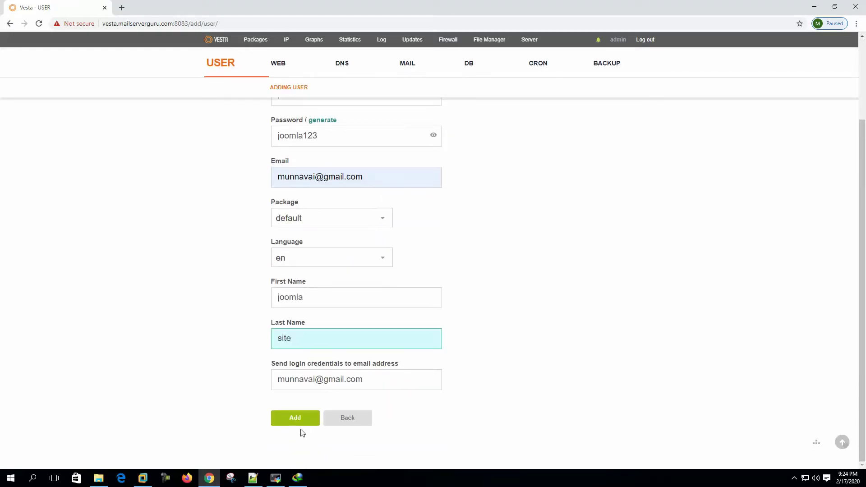
{"action": "left_click", "coordinate": [300, 418]}
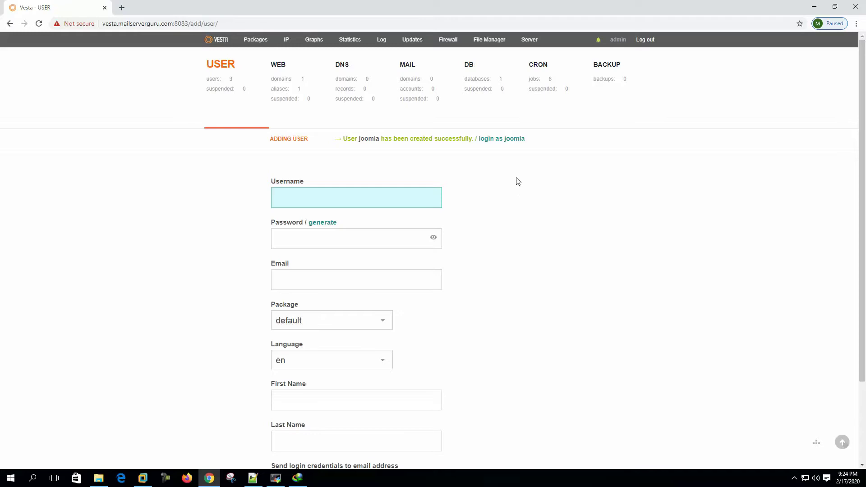
- Switch into the joomla user from the admin panel, then log out of both sessions
{"action": "left_click", "coordinate": [508, 138]}
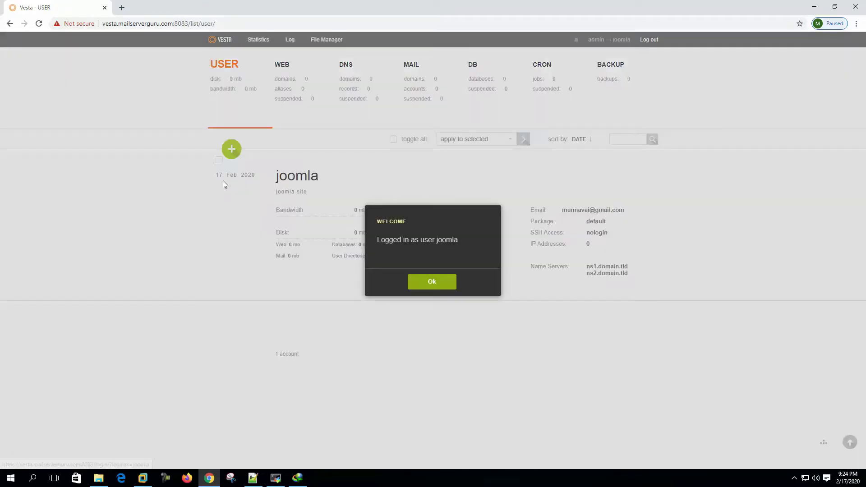
{"action": "left_click", "coordinate": [440, 283]}
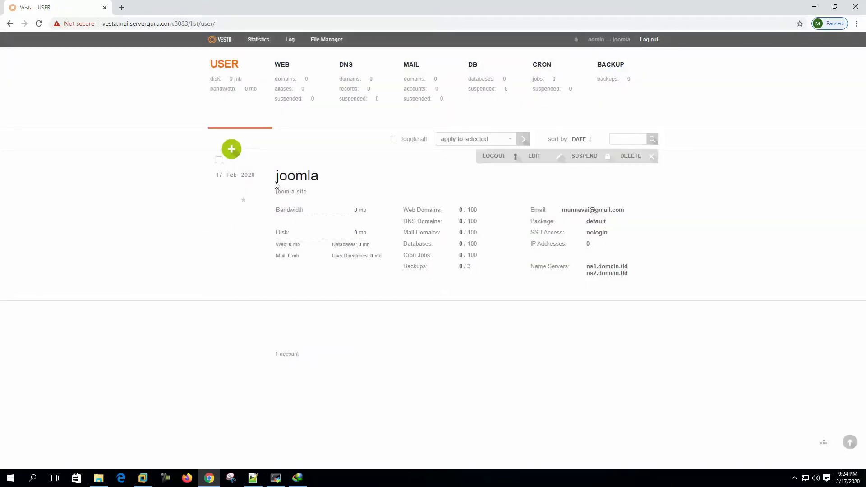
{"action": "left_click", "coordinate": [651, 41]}
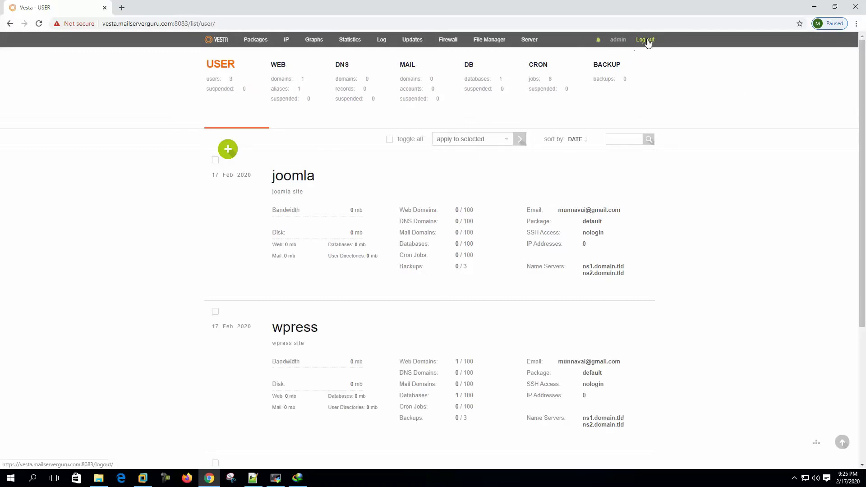
{"action": "left_click", "coordinate": [649, 41]}
- Sign in to VestaCP with username joomla and its password
{"action": "left_click", "coordinate": [451, 158]}
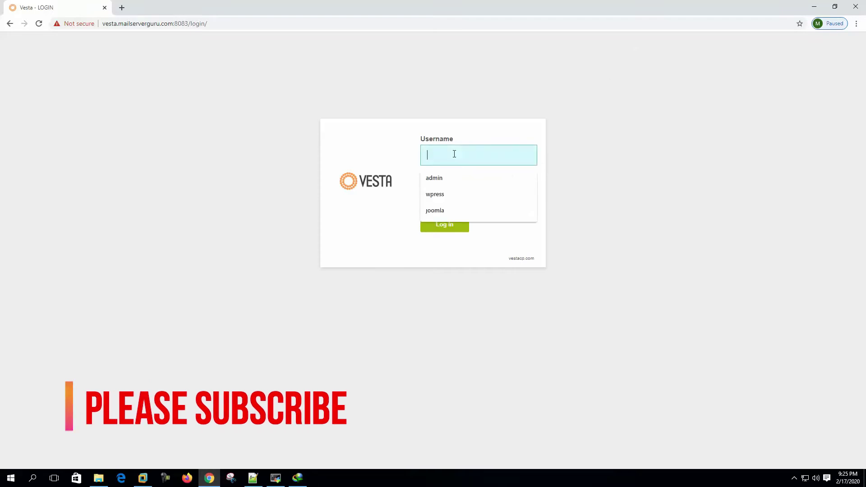
{"action": "left_click", "coordinate": [443, 211]}
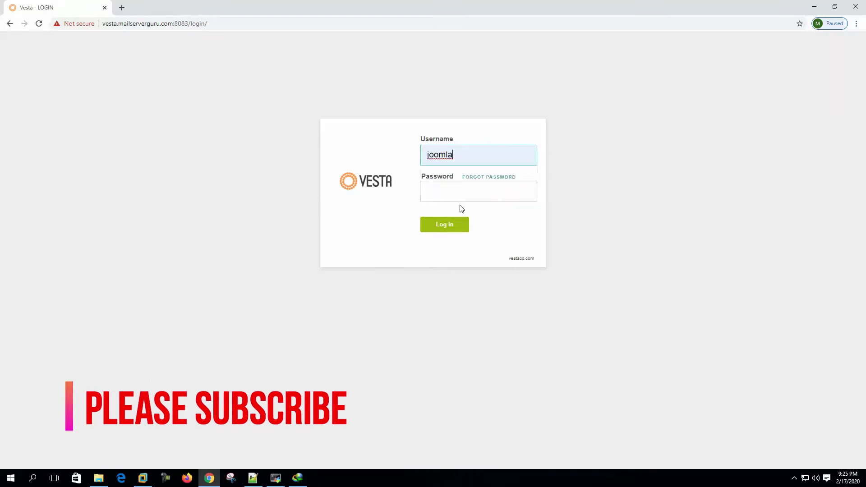
{"action": "key", "text": "Tab"}
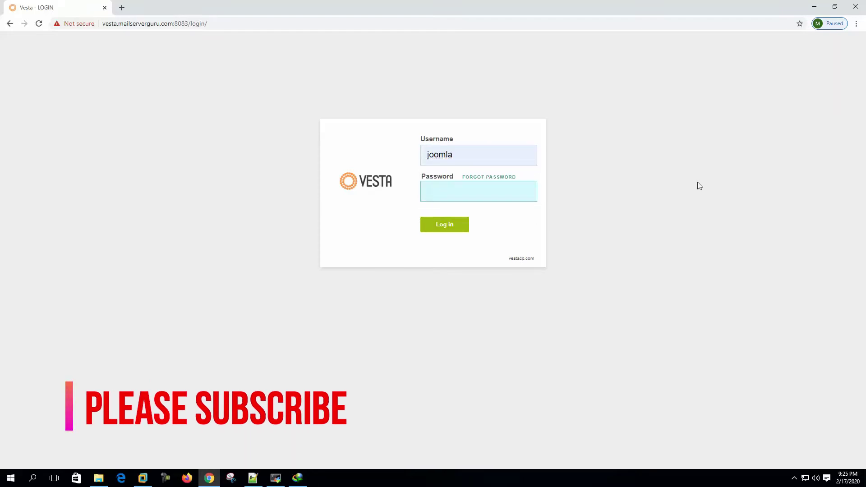
{"action": "type", "text": "***"}
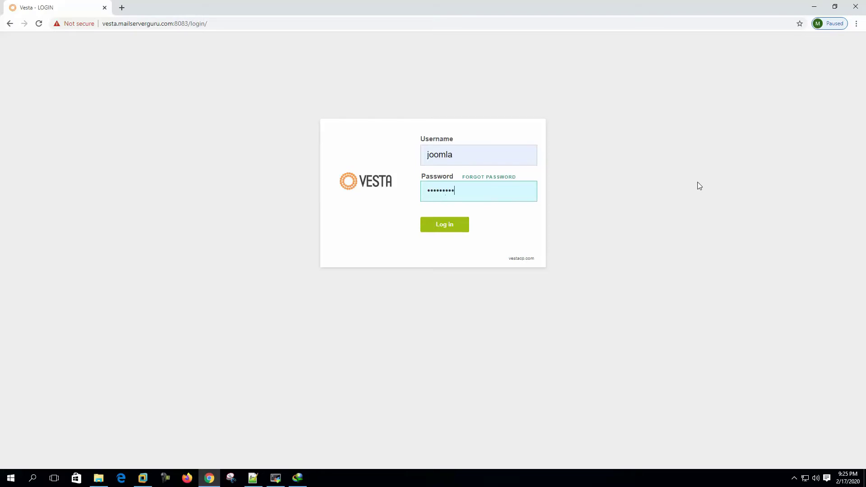
{"action": "key", "text": "Return"}
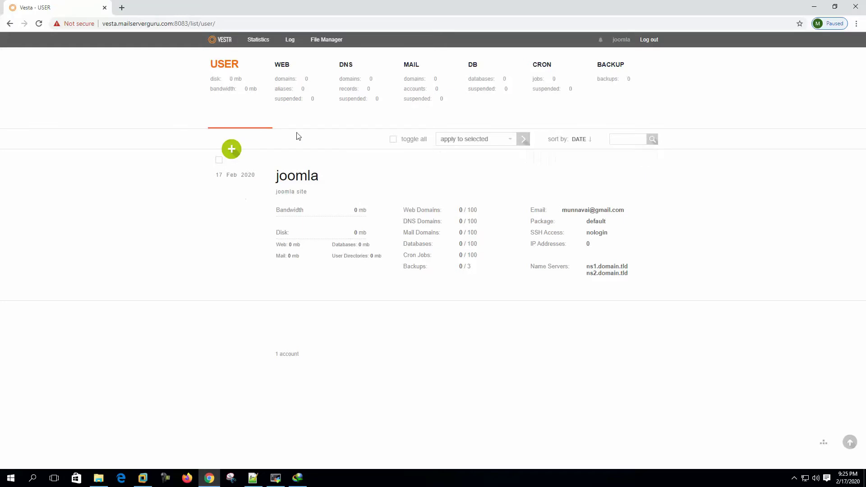
- Start a new web domain entry for joomla.mailserverguru.com
{"action": "left_click", "coordinate": [285, 84]}
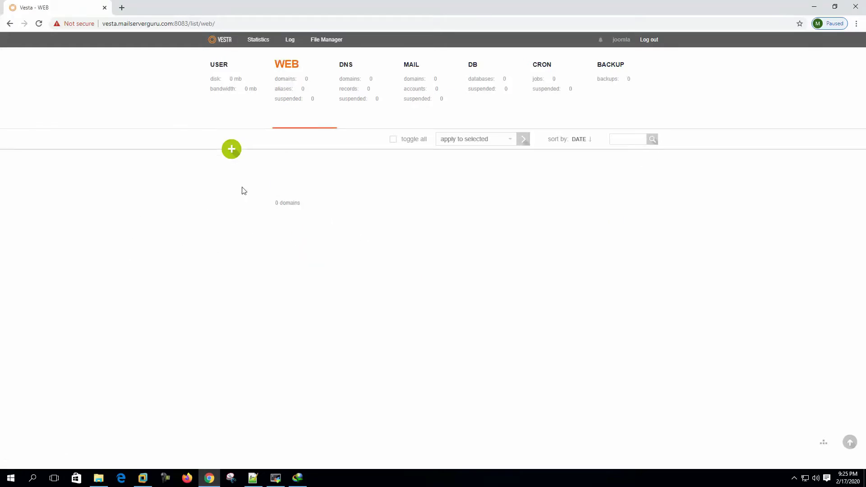
{"action": "left_click", "coordinate": [233, 151]}
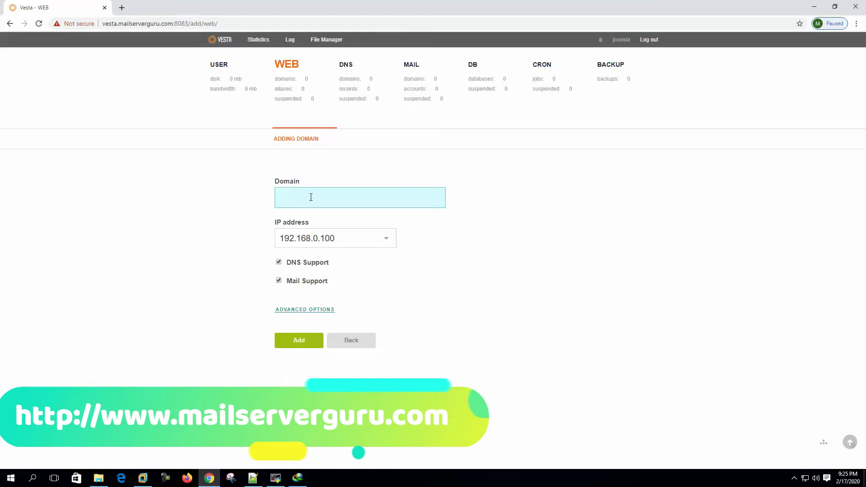
{"action": "type", "text": "joo"}
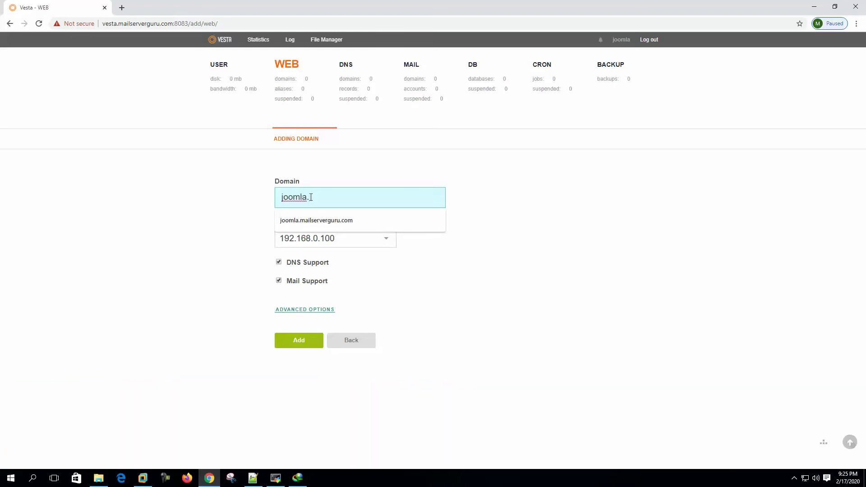
{"action": "type", "text": "mla."}
{"action": "key", "text": "Down"}
{"action": "key", "text": "Tab"}
- Disable DNS and mail support, create the domain, and show the database list
{"action": "left_click", "coordinate": [397, 199]}
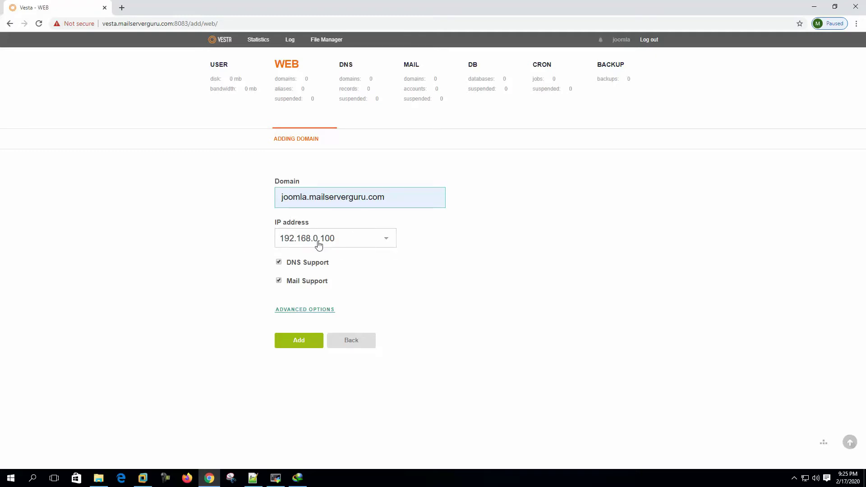
{"action": "left_click", "coordinate": [423, 252]}
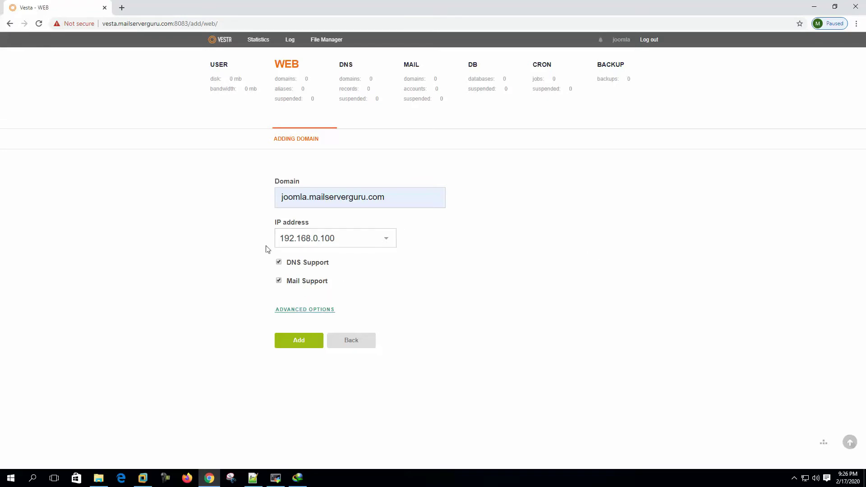
{"action": "left_click", "coordinate": [319, 263]}
{"action": "left_click", "coordinate": [307, 283]}
{"action": "left_click", "coordinate": [305, 340]}
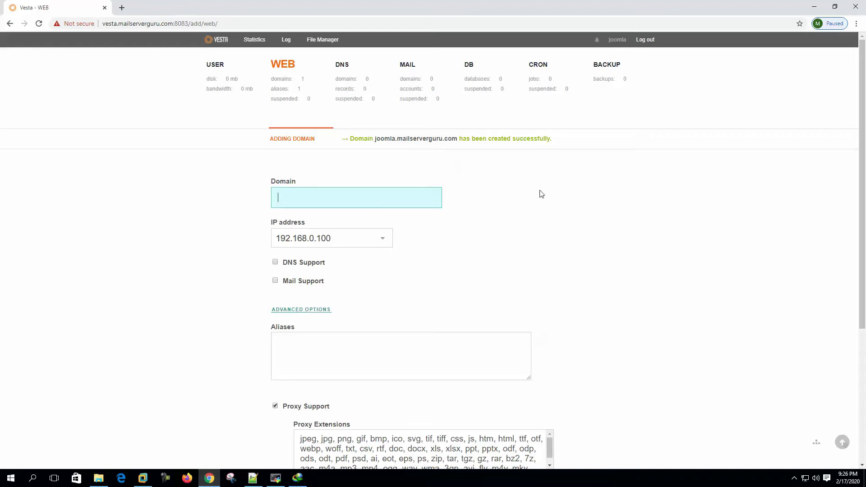
{"action": "left_click", "coordinate": [482, 82]}
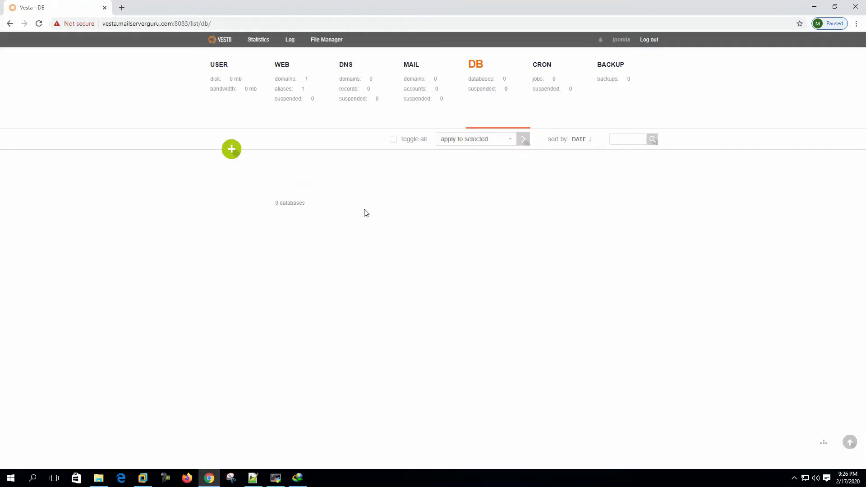
- Add database joomla_db with database user joomla_db and a password
{"action": "left_click", "coordinate": [235, 152]}
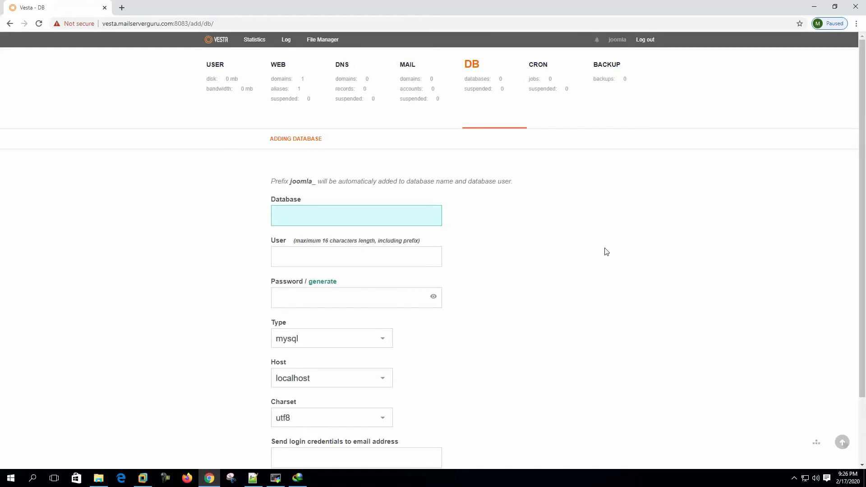
{"action": "type", "text": "db"}
{"action": "key", "text": "Tab"}
{"action": "type", "text": "db"}
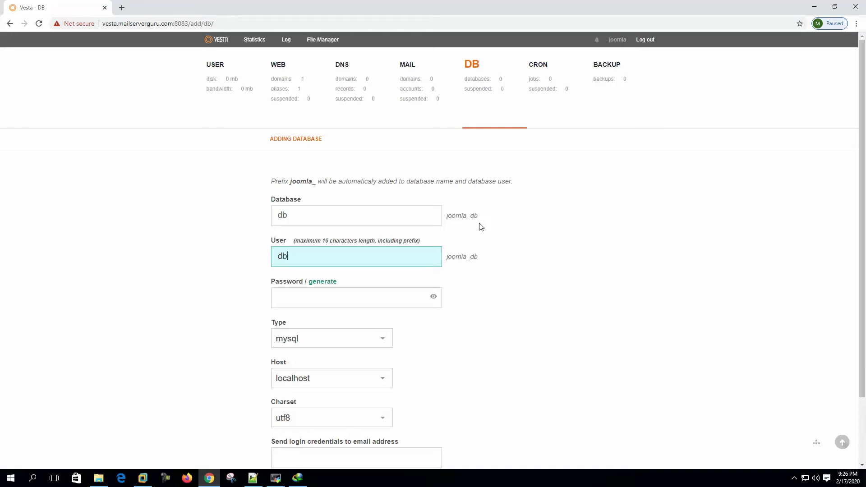
{"action": "left_click_drag", "start_coordinate": [447, 215], "coordinate": [518, 217]}
{"action": "key", "text": "ctrl+c"}
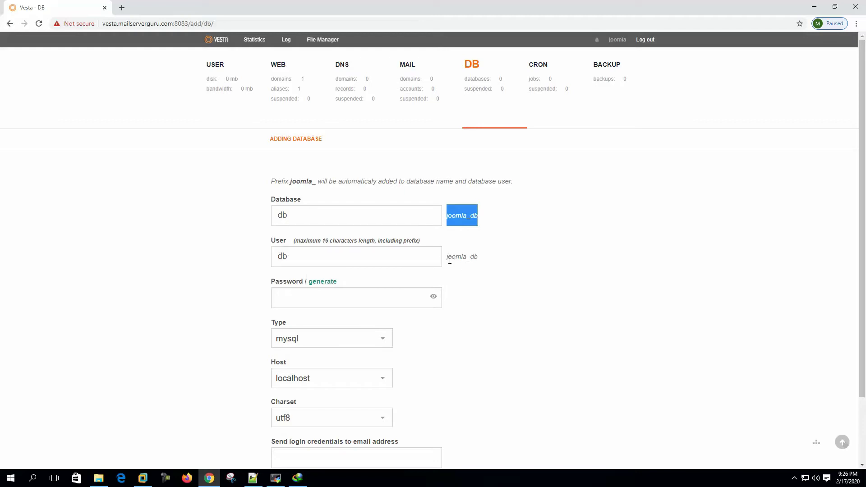
{"action": "scroll", "coordinate": [354, 289], "scroll_direction": "down", "scroll_amount": 2}
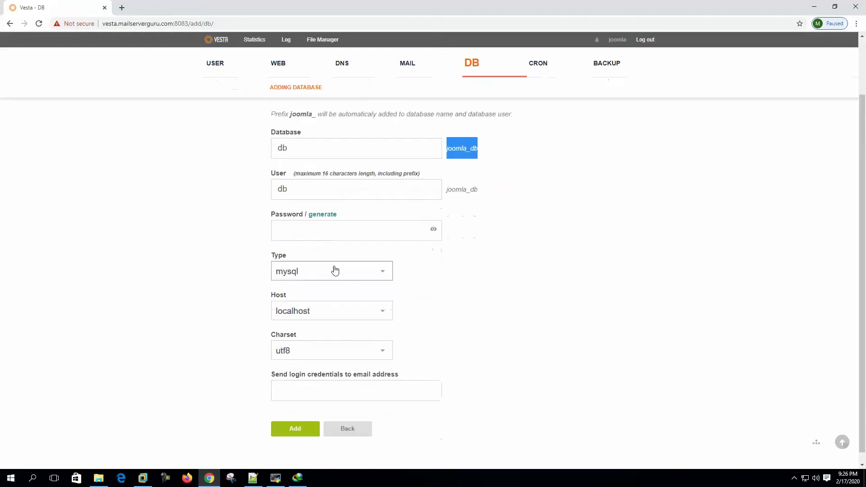
{"action": "left_click", "coordinate": [307, 218]}
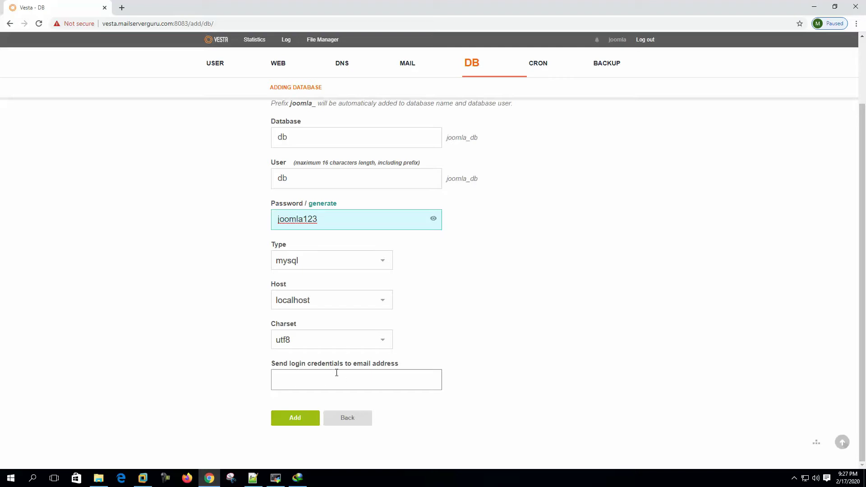
{"action": "left_click", "coordinate": [585, 281]}
{"action": "scroll", "coordinate": [133, 267], "scroll_direction": "up", "scroll_amount": 2}
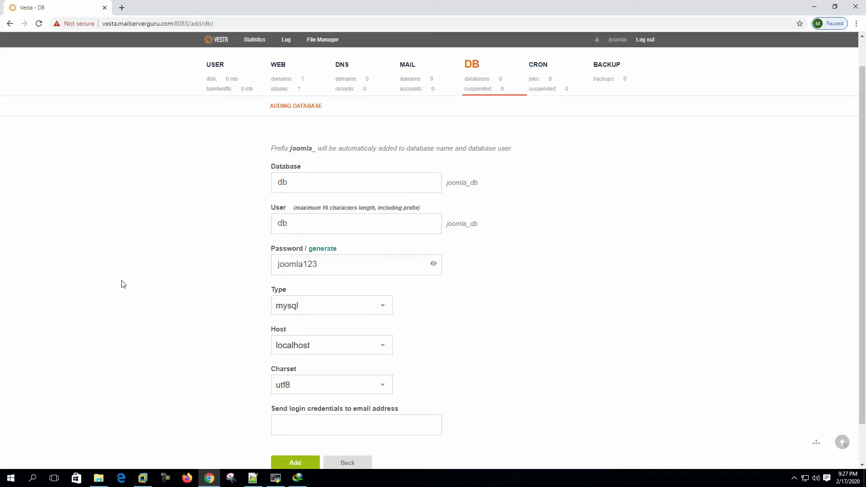
{"action": "left_click", "coordinate": [302, 461]}
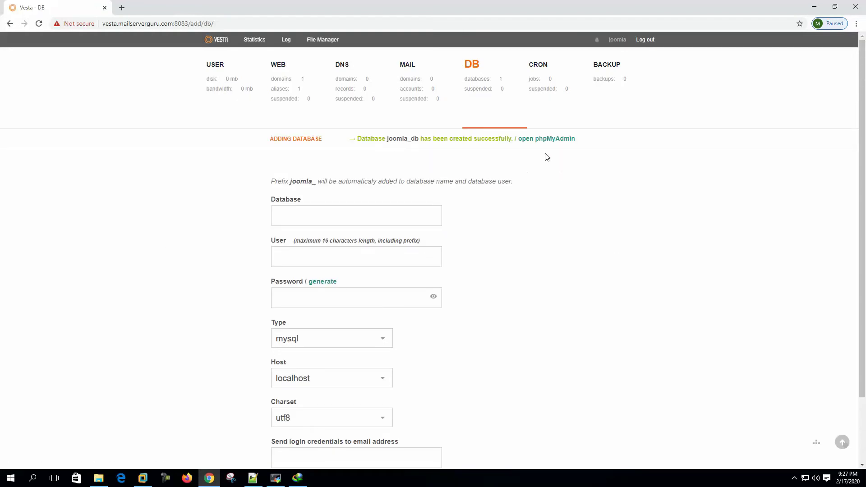
- Log in to phpMyAdmin as joomla_db with the pasted password, then return to VestaCP
{"action": "left_click", "coordinate": [560, 139]}
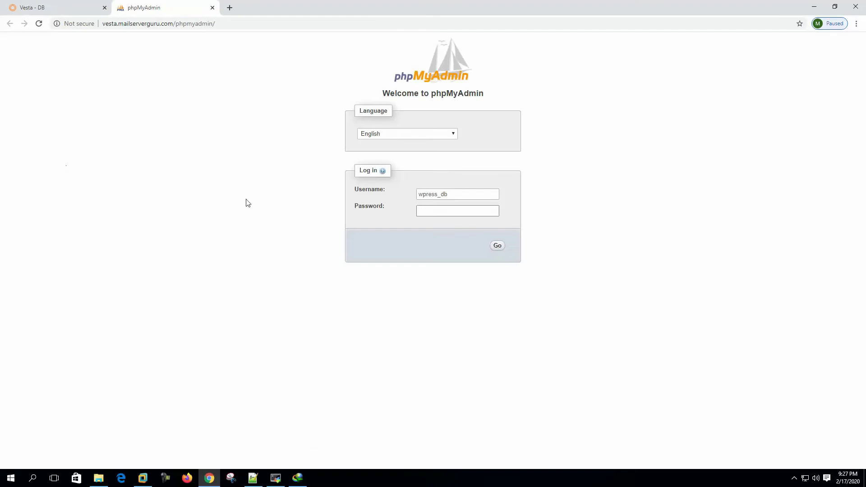
{"action": "double_click", "coordinate": [461, 193]}
{"action": "key", "text": "ctrl+v"}
{"action": "key", "text": "Tab"}
{"action": "key", "text": "ctrl+v"}
{"action": "key", "text": "BackSpace"}
{"action": "key", "text": "BackSpace"}
{"action": "key", "text": "BackSpace"}
{"action": "key", "text": "BackSpace"}
{"action": "key", "text": "BackSpace"}
{"action": "key", "text": "BackSpace"}
{"action": "key", "text": "BackSpace"}
{"action": "key", "text": "BackSpace"}
{"action": "key", "text": "BackSpace"}
{"action": "key", "text": "Return"}
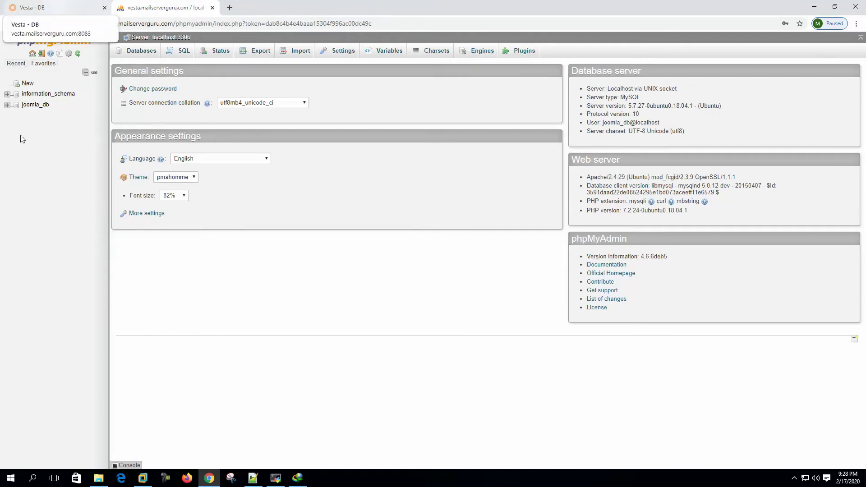
{"action": "left_click", "coordinate": [55, 8]}
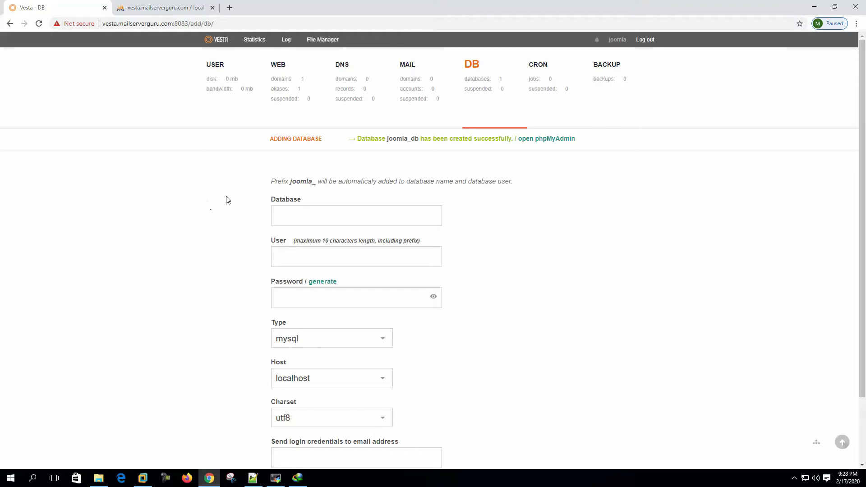
- Show the web domains list and select the joomla.mailserverguru.com domain name
{"action": "left_click", "coordinate": [283, 81]}
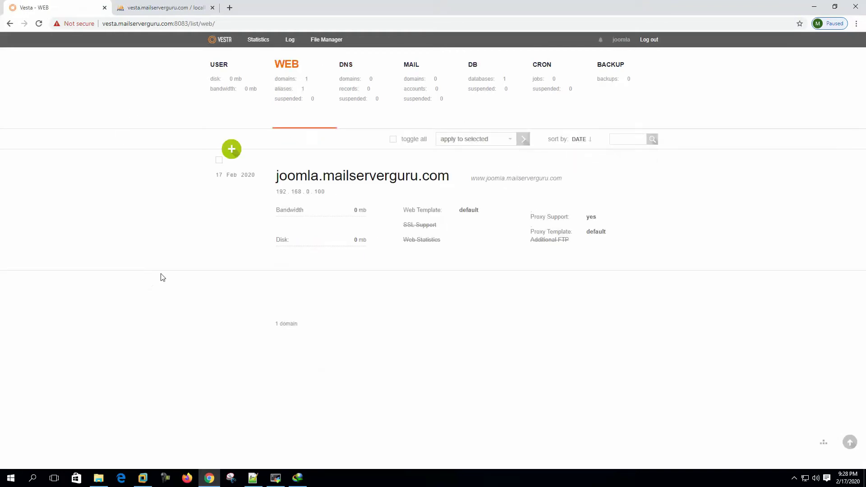
{"action": "mouse_move", "coordinate": [291, 181]}
{"action": "left_click_drag", "start_coordinate": [277, 176], "coordinate": [450, 175]}
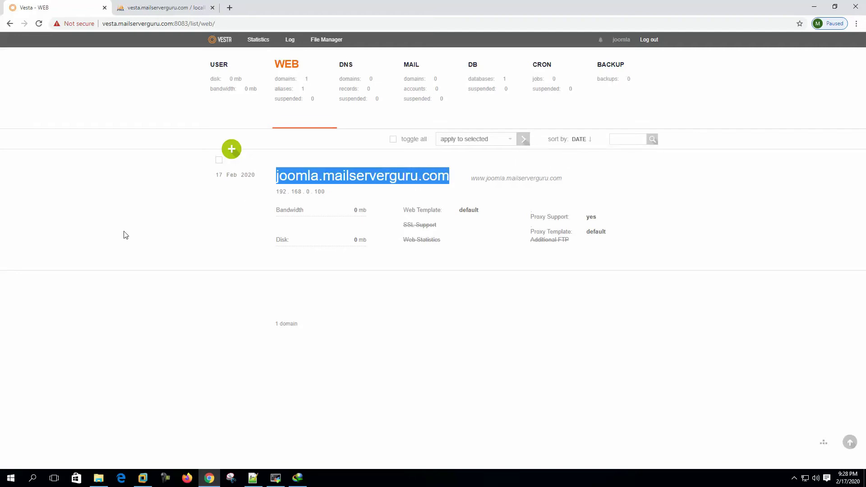
{"action": "mouse_move", "coordinate": [271, 186]}
- In File Manager, go to web/joomla.mailserverguru.com/public_html and copy its path
{"action": "left_click", "coordinate": [333, 43]}
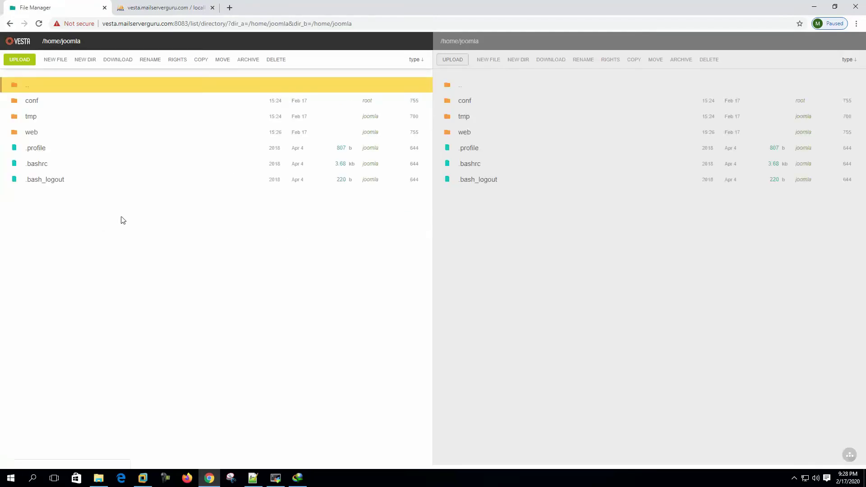
{"action": "double_click", "coordinate": [28, 135]}
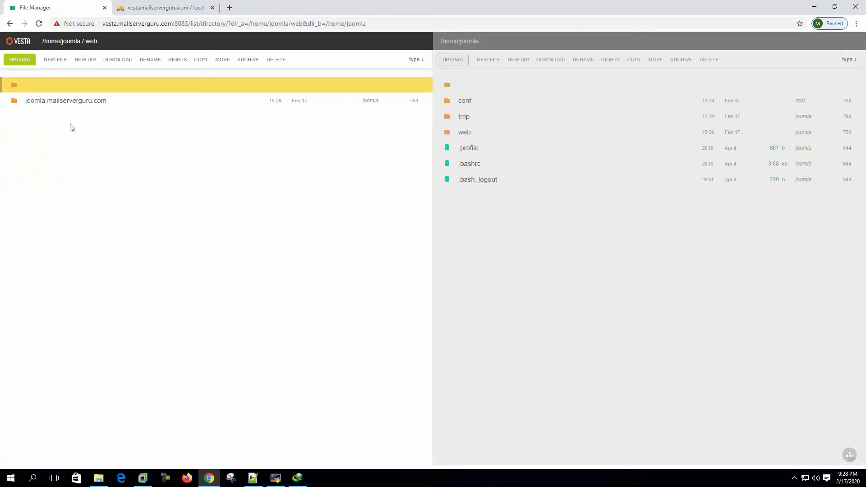
{"action": "double_click", "coordinate": [62, 103]}
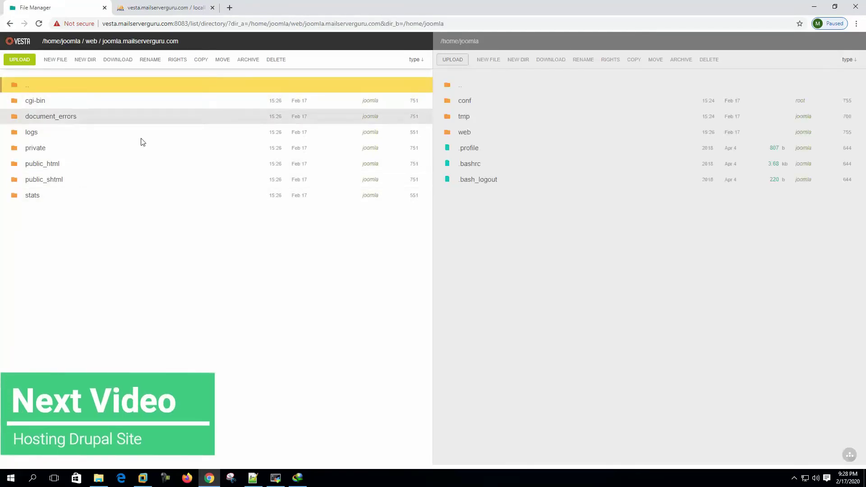
{"action": "double_click", "coordinate": [49, 168]}
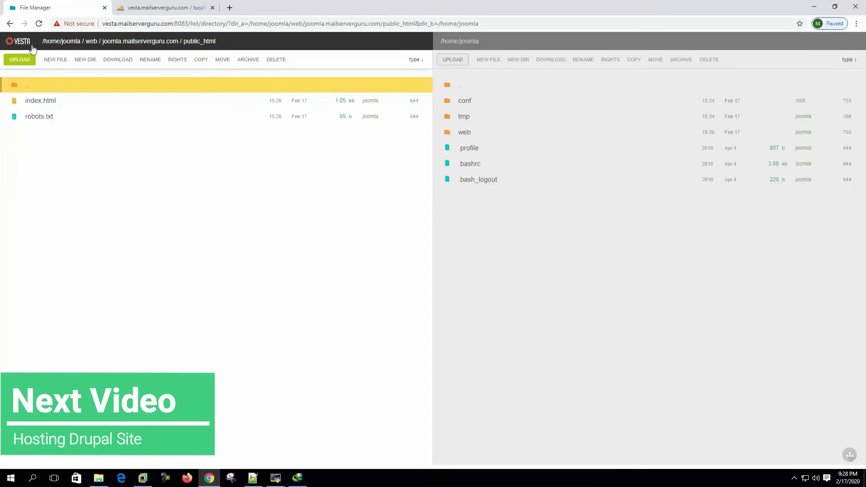
{"action": "left_click_drag", "start_coordinate": [41, 43], "coordinate": [216, 42]}
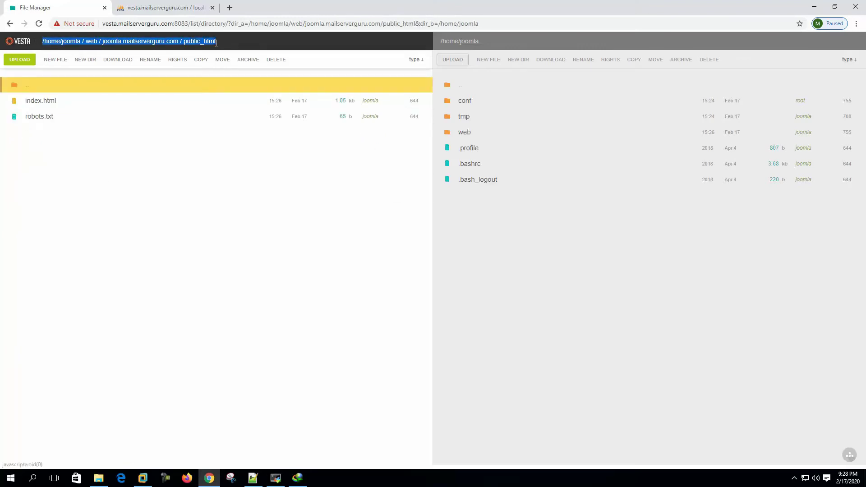
{"action": "right_click", "coordinate": [190, 43]}
{"action": "left_click", "coordinate": [217, 113]}
- Delete the default index.html and robots.txt from public_html
{"action": "left_click", "coordinate": [64, 118]}
{"action": "left_click", "coordinate": [73, 103], "text": "ctrl"}
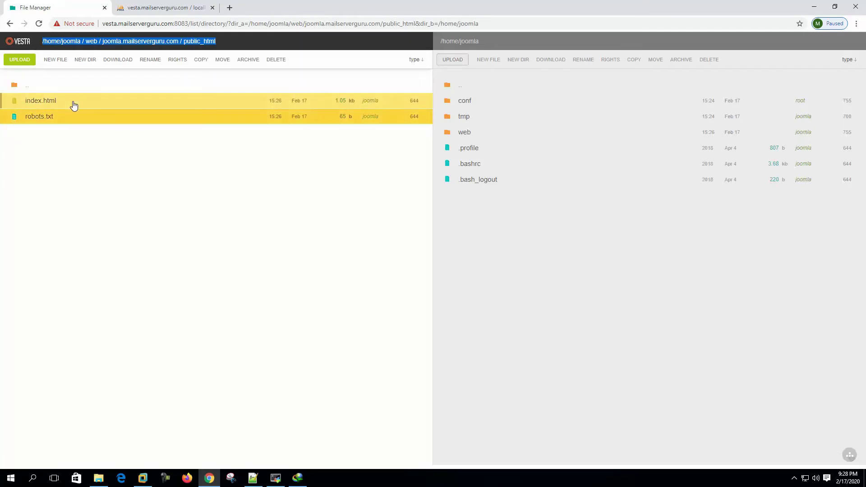
{"action": "left_click", "coordinate": [279, 59]}
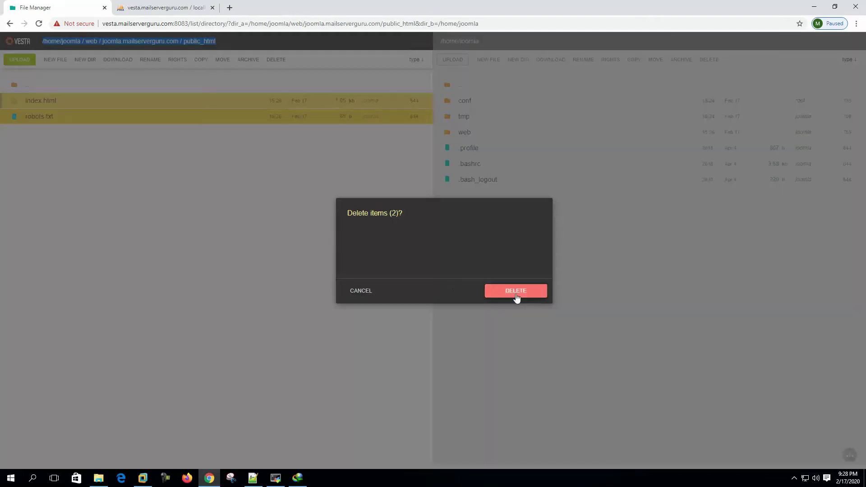
{"action": "left_click", "coordinate": [516, 291]}
- Upload the Joomla 3.9.15 full package archive and extract it into public_html
{"action": "left_click", "coordinate": [19, 59]}
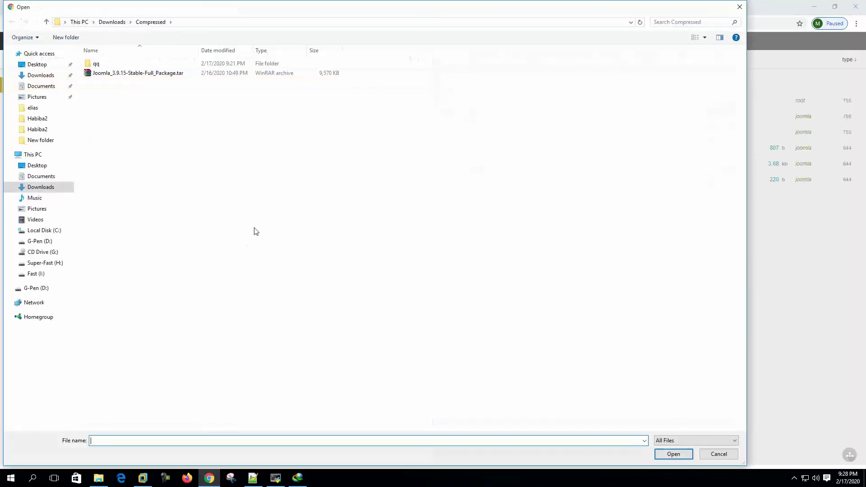
{"action": "left_click", "coordinate": [162, 76]}
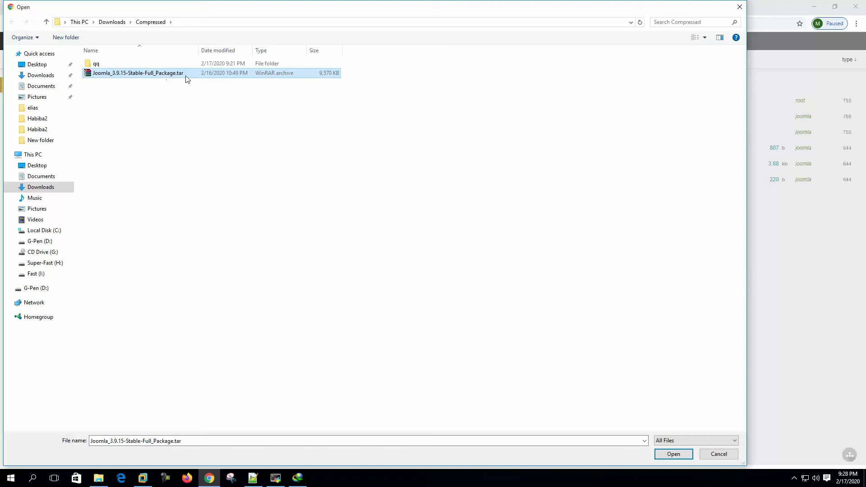
{"action": "double_click", "coordinate": [175, 75]}
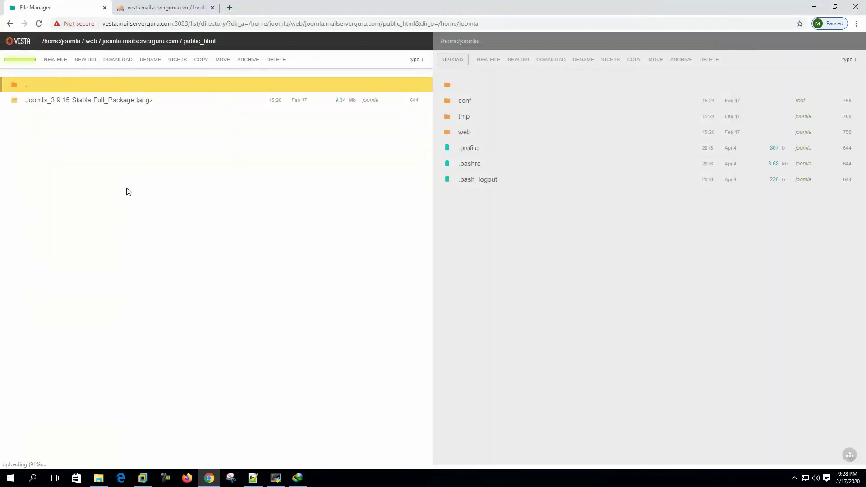
{"action": "left_click", "coordinate": [278, 60]}
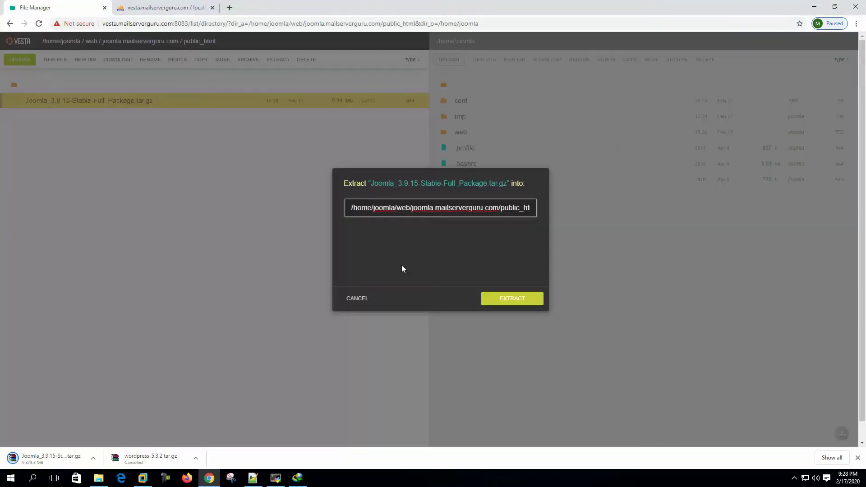
{"action": "key", "text": "End"}
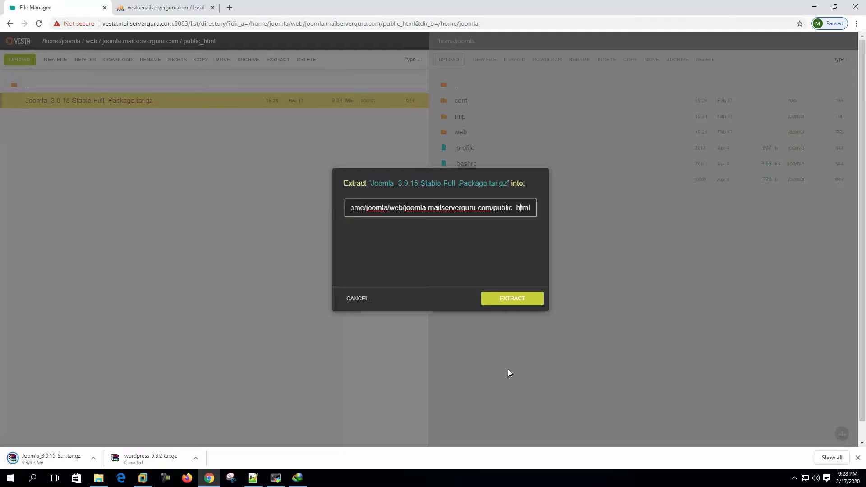
{"action": "left_click", "coordinate": [519, 301]}
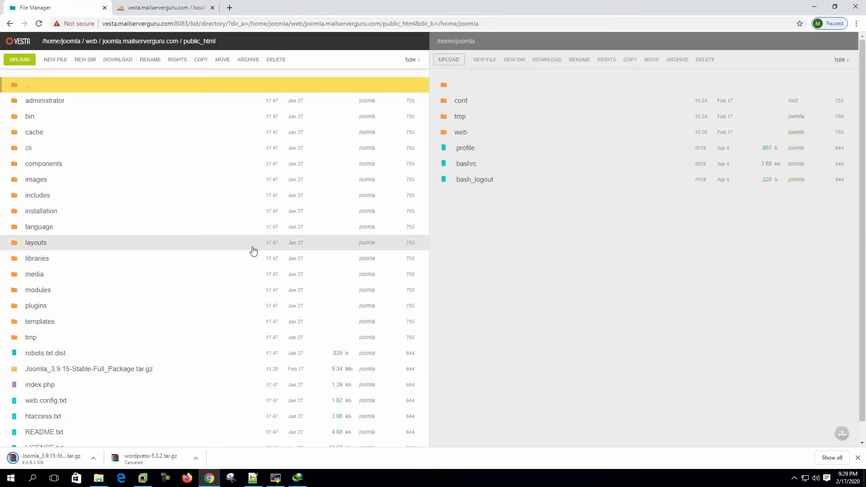
- Delete the uploaded Joomla archive file
{"action": "scroll", "coordinate": [176, 290], "scroll_direction": "down", "scroll_amount": 1}
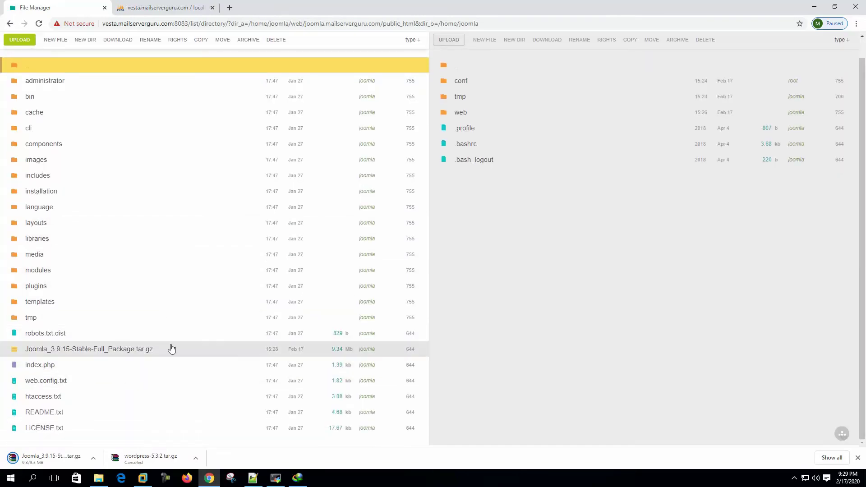
{"action": "left_click", "coordinate": [279, 353]}
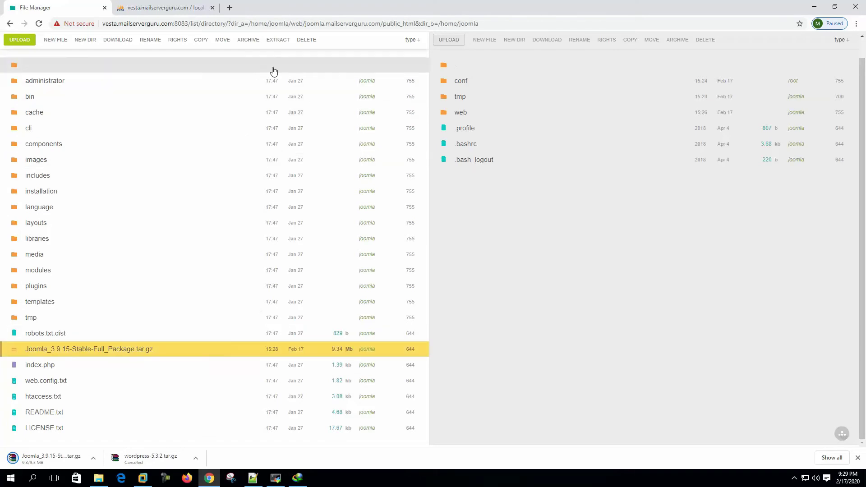
{"action": "left_click", "coordinate": [309, 42]}
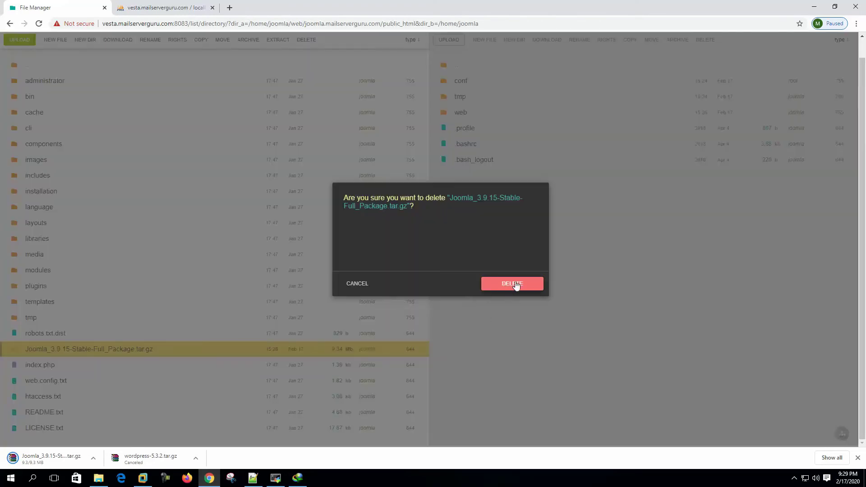
{"action": "left_click", "coordinate": [514, 286]}
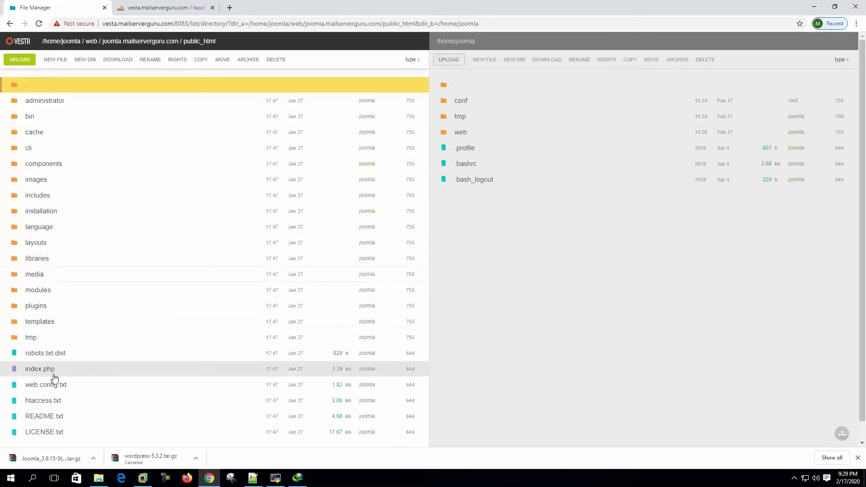
- Load joomla.mailserverguru.com in a new Chrome tab
{"action": "left_click", "coordinate": [230, 8]}
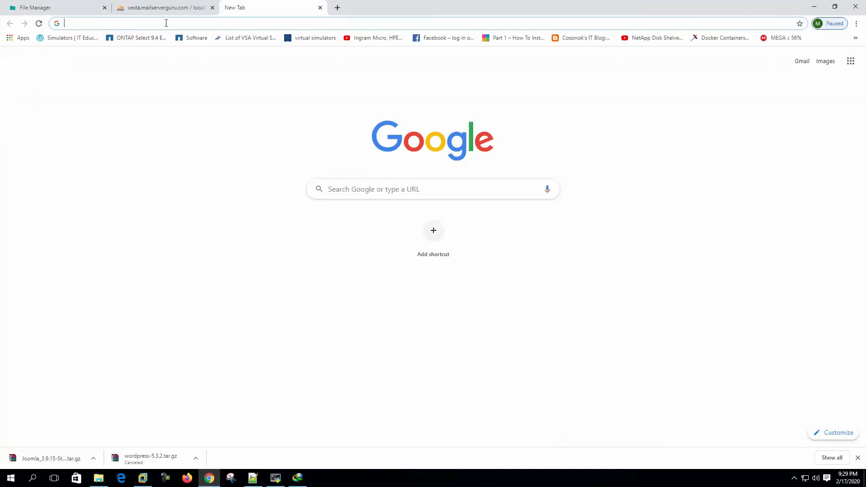
{"action": "type", "text": "joomla.mailserverguru.com"}
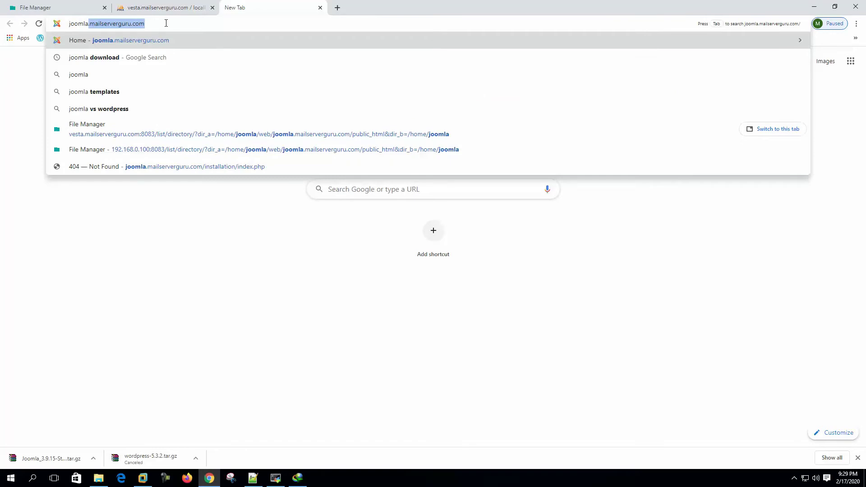
{"action": "key", "text": "Right"}
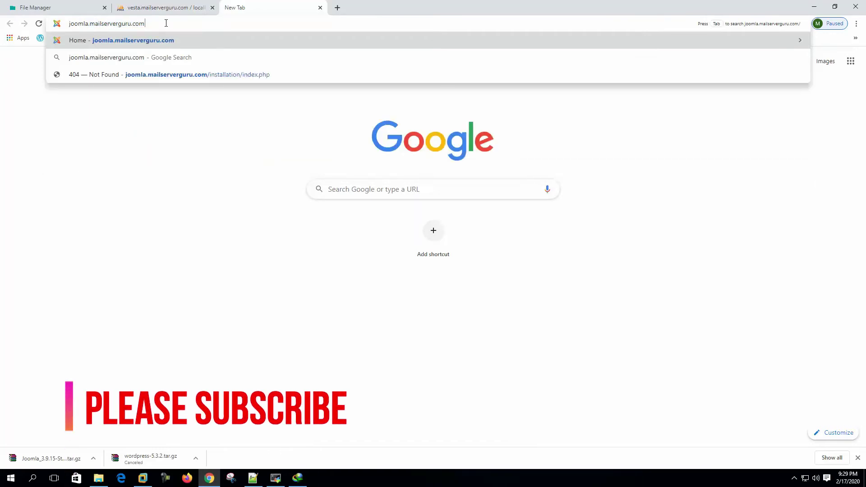
{"action": "key", "text": "Return"}
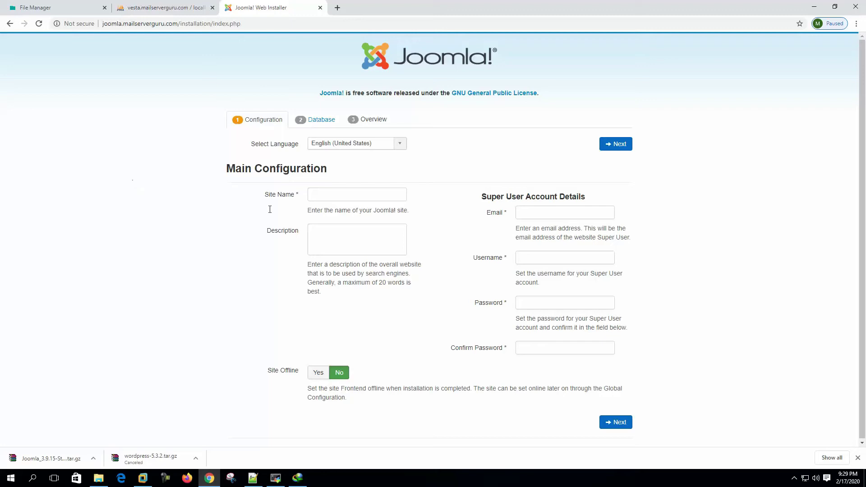
- Set the site name and description to joomla.mailserverguru.com
{"action": "left_click", "coordinate": [356, 197]}
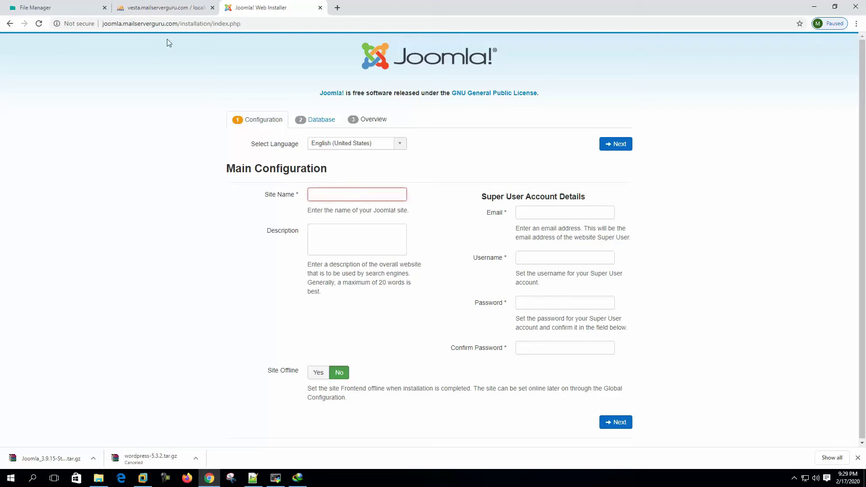
{"action": "left_click_drag", "start_coordinate": [177, 23], "coordinate": [102, 24]}
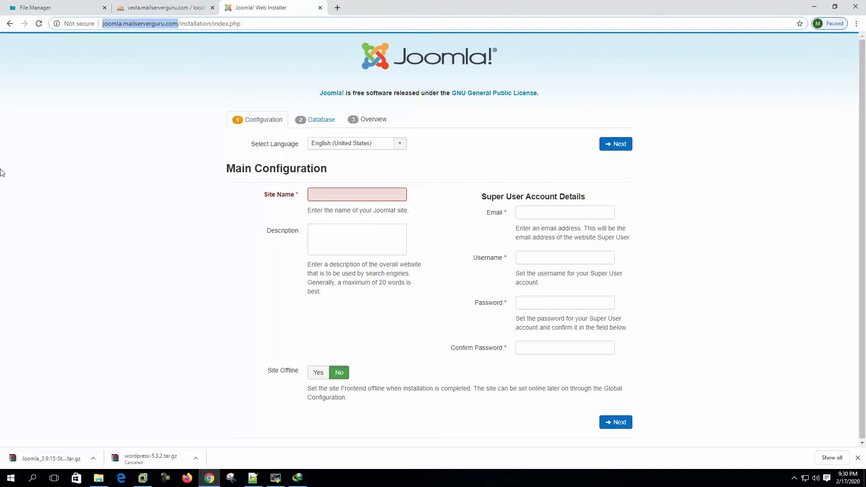
{"action": "left_click", "coordinate": [370, 191]}
{"action": "key", "text": "ctrl+v"}
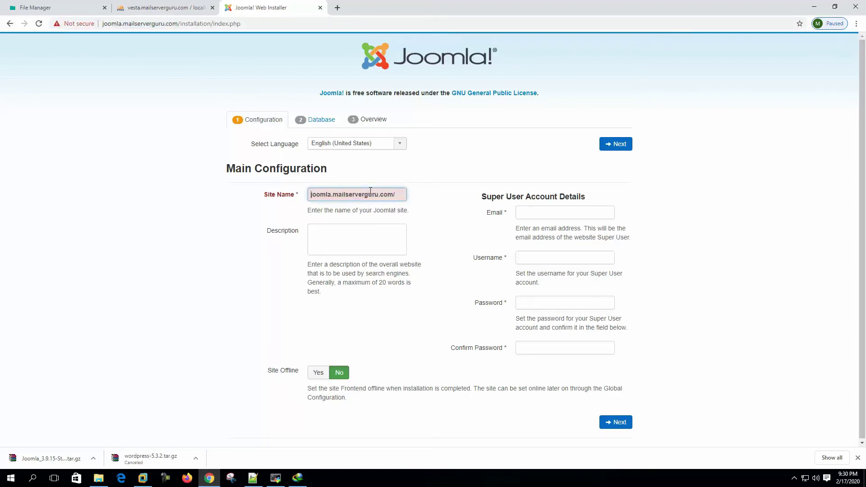
{"action": "key", "text": "BackSpace"}
{"action": "left_click", "coordinate": [373, 241]}
{"action": "key", "text": "shift+Tab"}
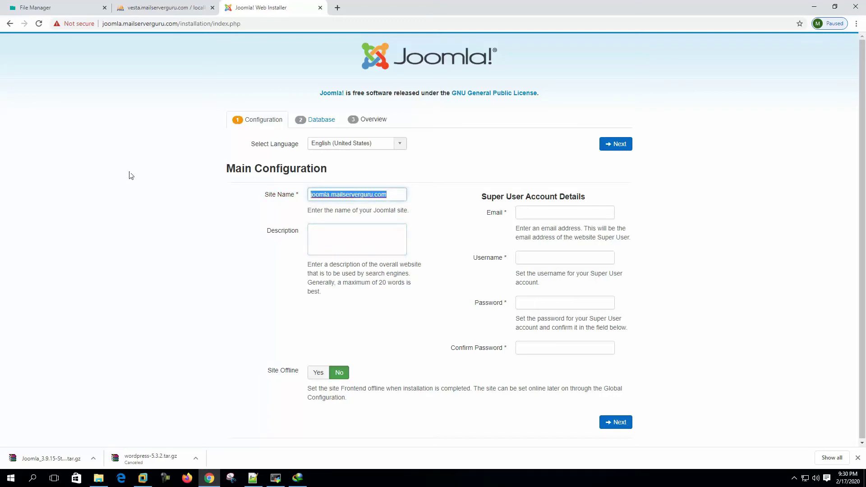
{"action": "left_click", "coordinate": [345, 240]}
{"action": "key", "text": "ctrl+v"}
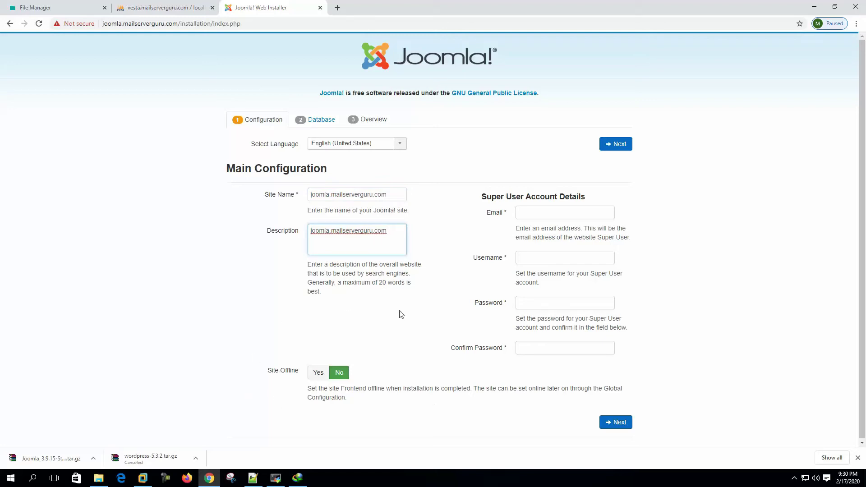
- Enter the super user's e-mail, username admin and password, then continue to database setup
{"action": "left_click", "coordinate": [564, 210]}
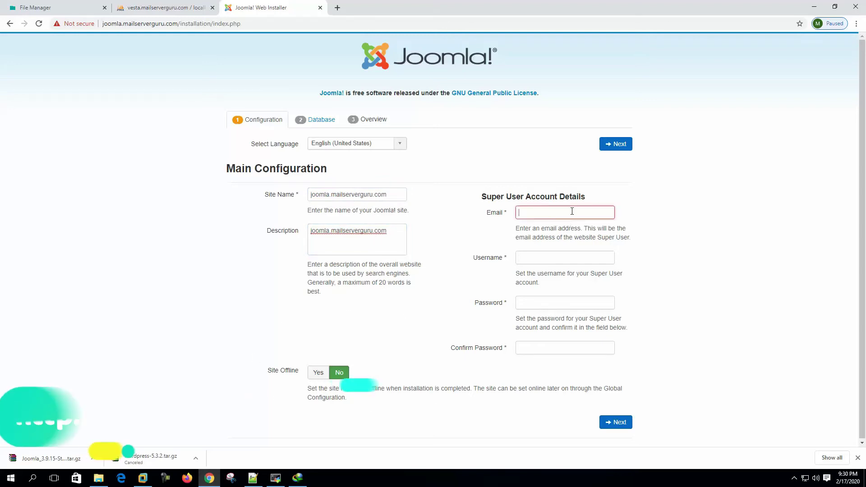
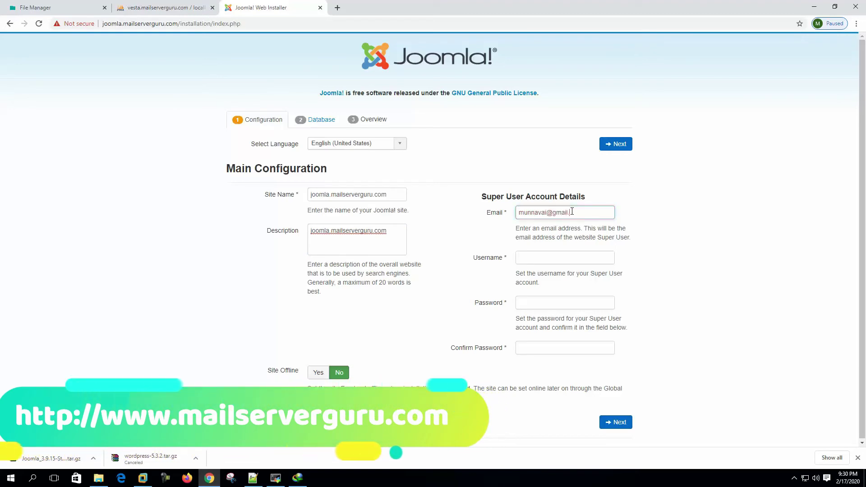
{"action": "key", "text": "Tab"}
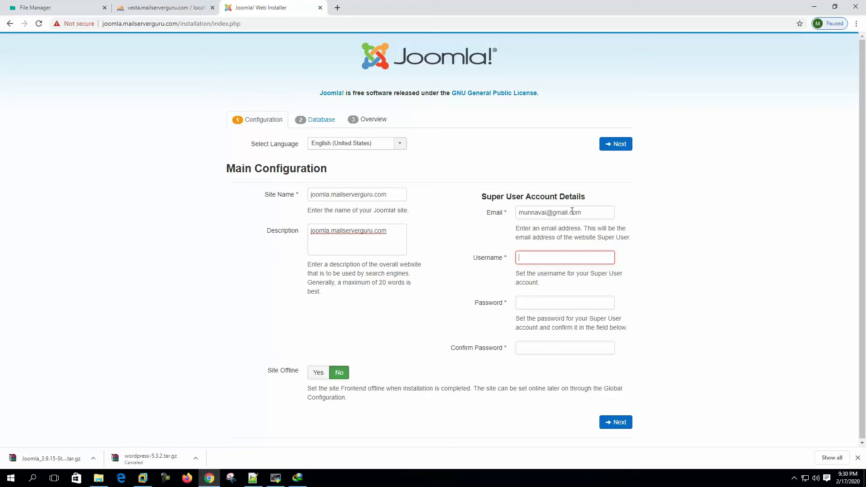
{"action": "type", "text": "j"}
{"action": "type", "text": "admin"}
{"action": "key", "text": "Tab"}
{"action": "type", "text": "••"}
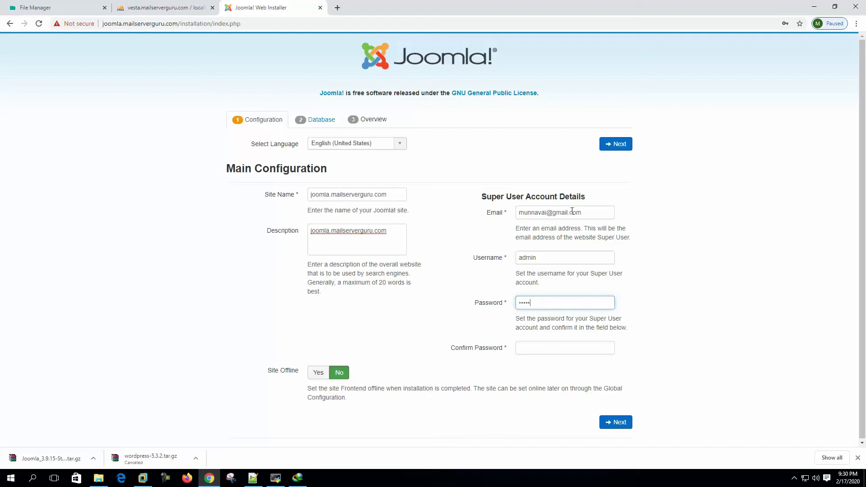
{"action": "type", "text": "••"}
{"action": "key", "text": "Tab"}
{"action": "type", "text": "••"}
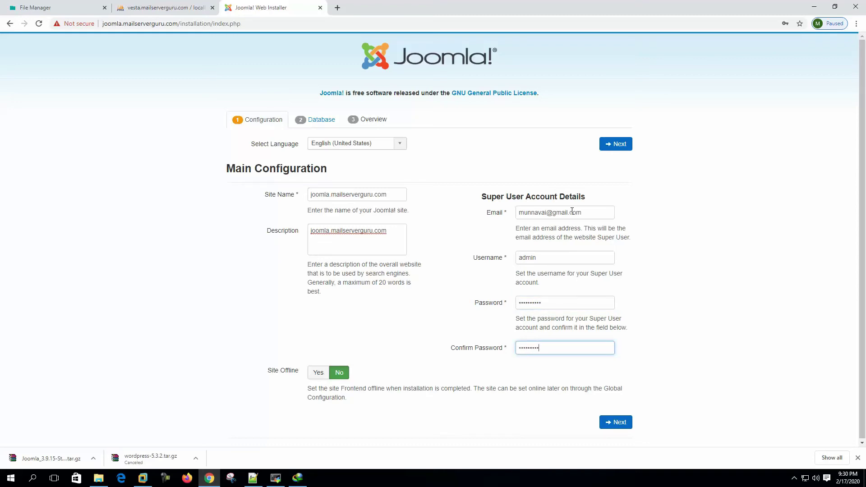
{"action": "left_click", "coordinate": [618, 423]}
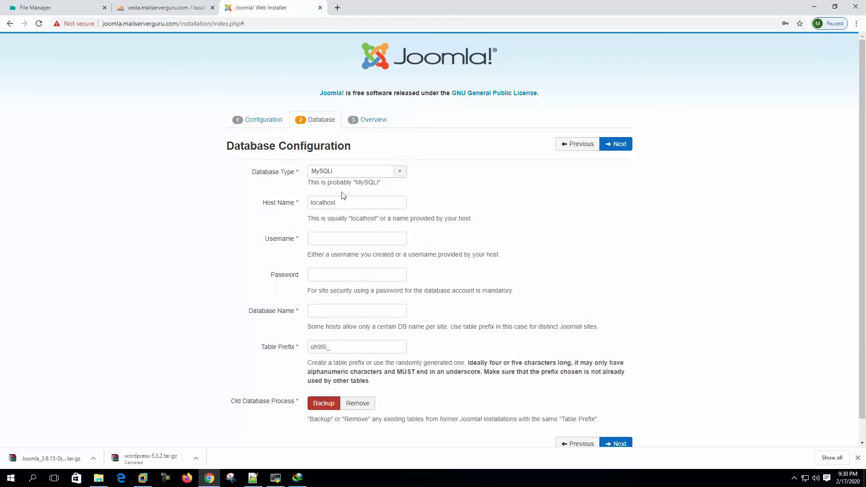
- Keep MySQLi as the database type and enter joomla_db, copied from VestaCP's DB list, as Username
{"action": "left_click", "coordinate": [400, 174]}
{"action": "left_click", "coordinate": [400, 174]}
{"action": "left_click", "coordinate": [396, 236]}
{"action": "left_click", "coordinate": [69, 7]}
{"action": "left_click", "coordinate": [24, 44]}
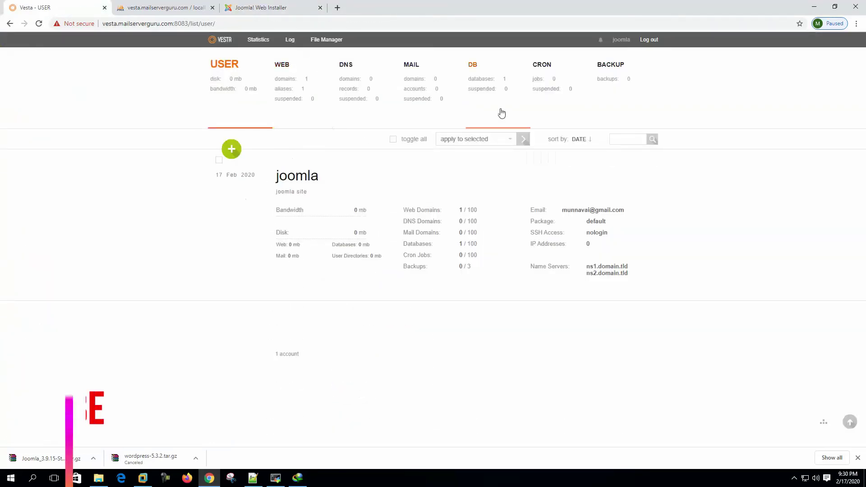
{"action": "left_click", "coordinate": [499, 110]}
{"action": "left_click_drag", "start_coordinate": [273, 177], "coordinate": [348, 179]}
{"action": "key", "text": "ctrl+c"}
{"action": "left_click", "coordinate": [281, 8]}
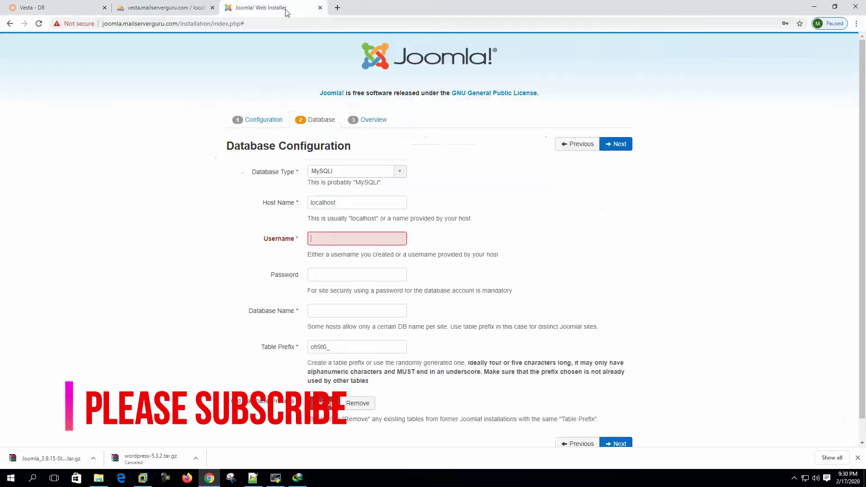
{"action": "key", "text": "ctrl+v"}
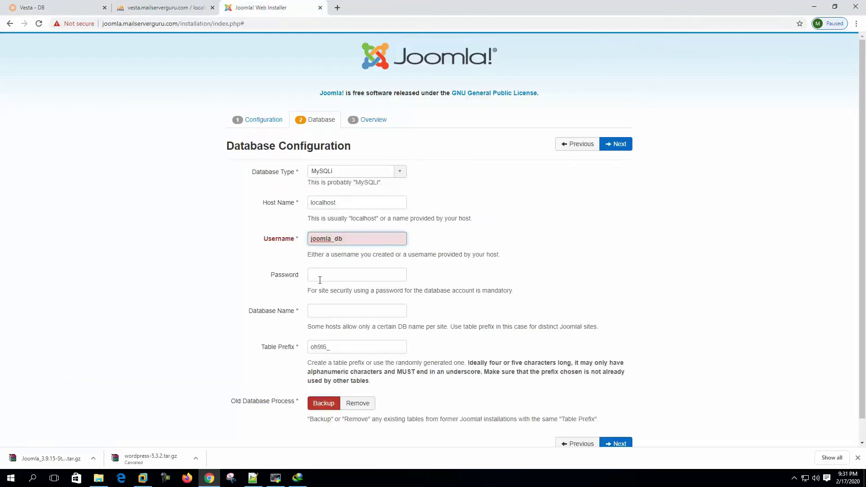
- Fill in the database password, database name joomla123, and replace the random table prefix with jo_
{"action": "key", "text": "Tab"}
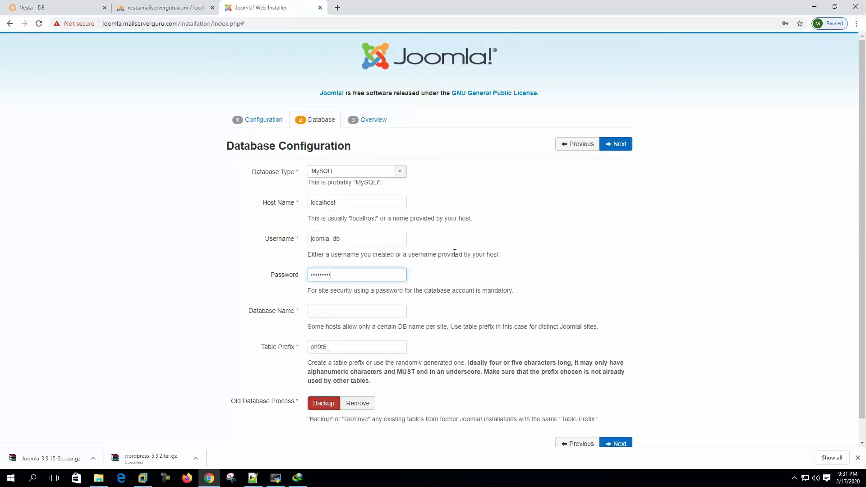
{"action": "left_click", "coordinate": [348, 314]}
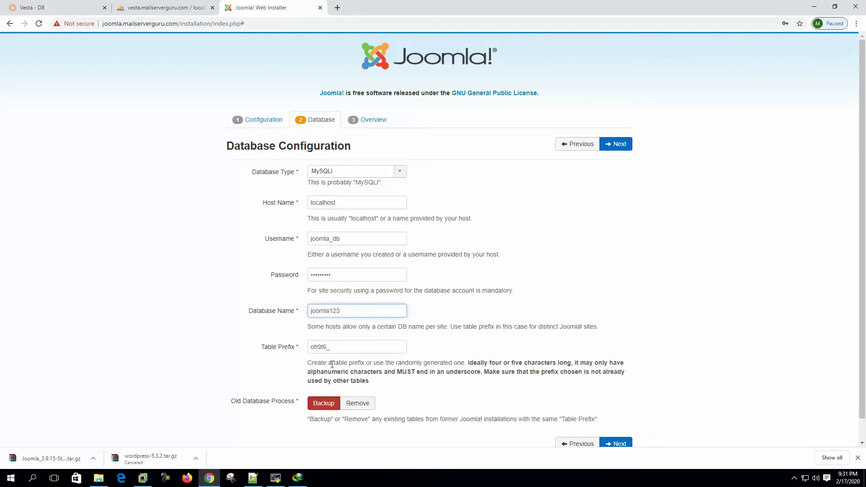
{"action": "left_click", "coordinate": [349, 344]}
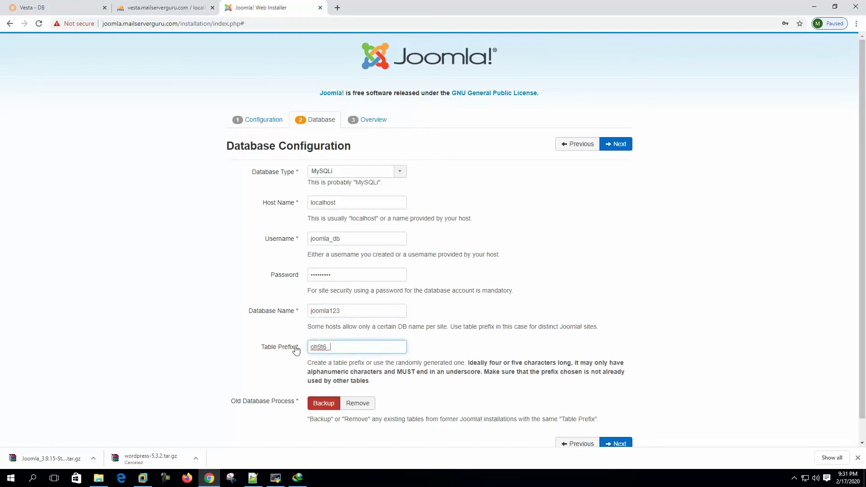
{"action": "key", "text": "ctrl+a"}
{"action": "key", "text": "BackSpace"}
{"action": "scroll", "coordinate": [209, 313], "scroll_direction": "down", "scroll_amount": 1}
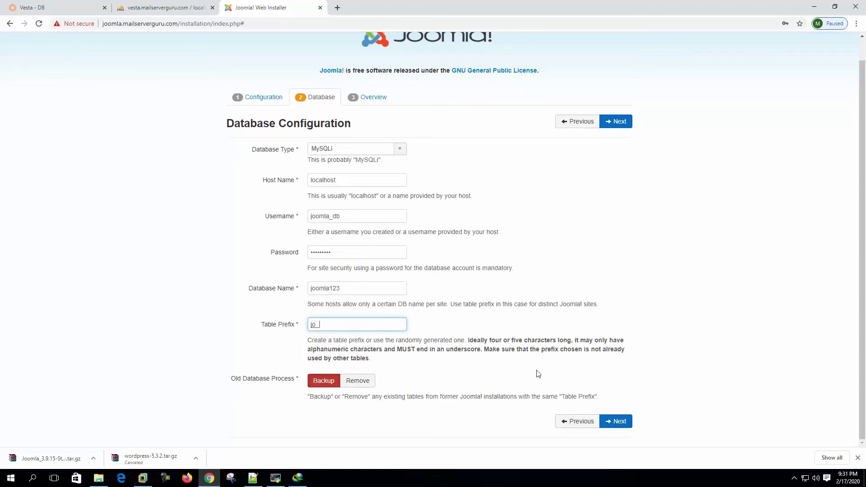
- After the database error, re-enter the password, set the database name to joomla_db, and resubmit
{"action": "left_click", "coordinate": [621, 421]}
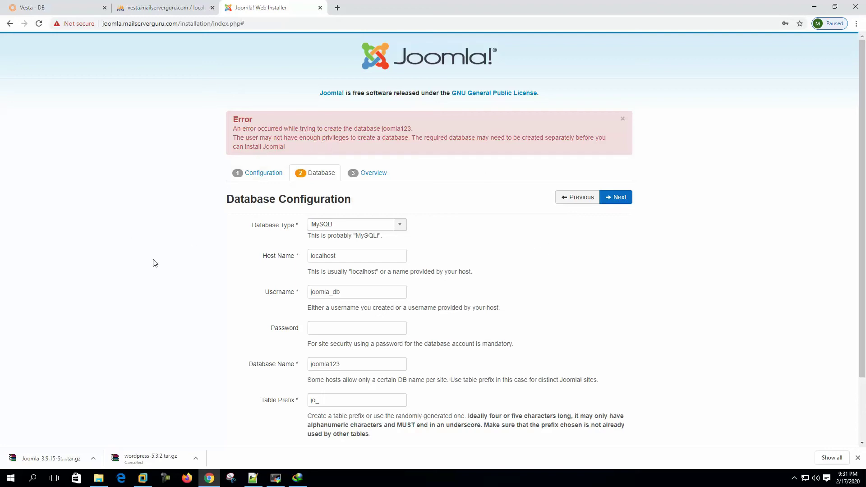
{"action": "left_click", "coordinate": [365, 290]}
{"action": "key", "text": "ctrl+a"}
{"action": "key", "text": "ctrl+c"}
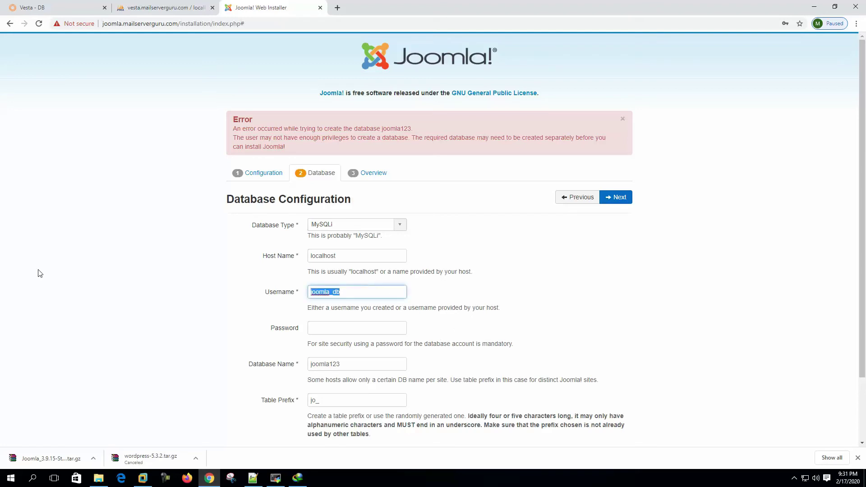
{"action": "left_click", "coordinate": [333, 327]}
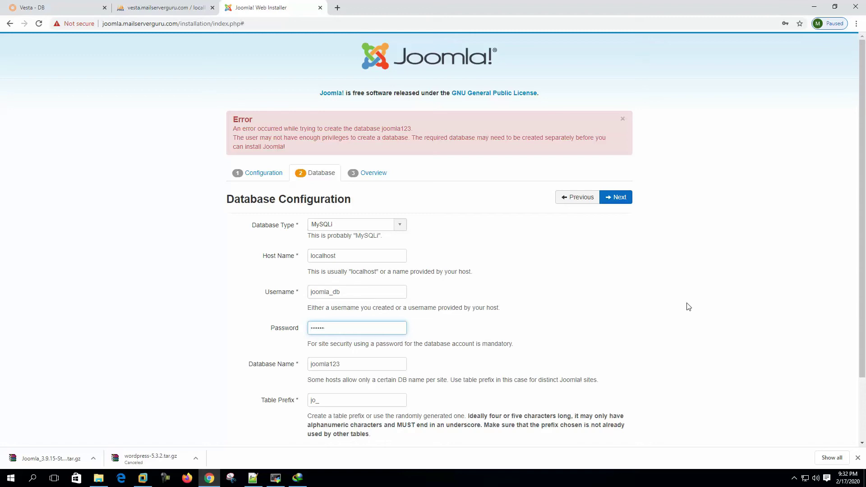
{"action": "type", "text": "1"}
{"action": "key", "text": "Tab"}
{"action": "key", "text": "ctrl+v"}
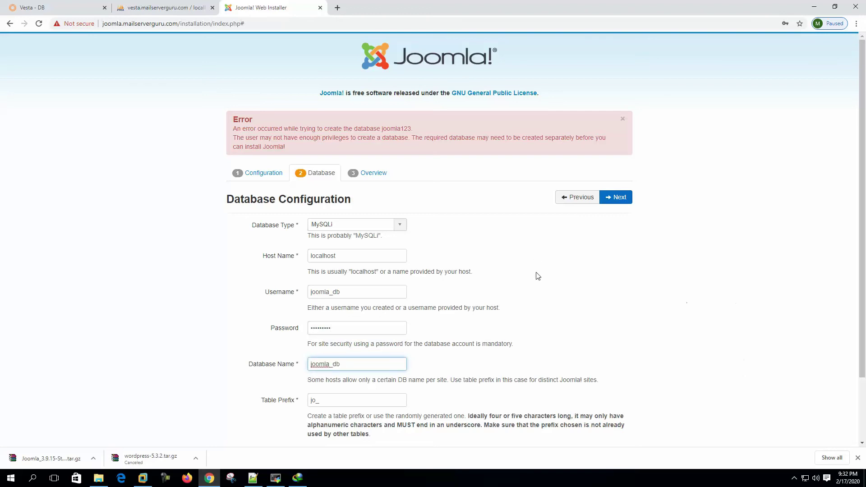
{"action": "scroll", "coordinate": [552, 271], "scroll_direction": "down", "scroll_amount": 2}
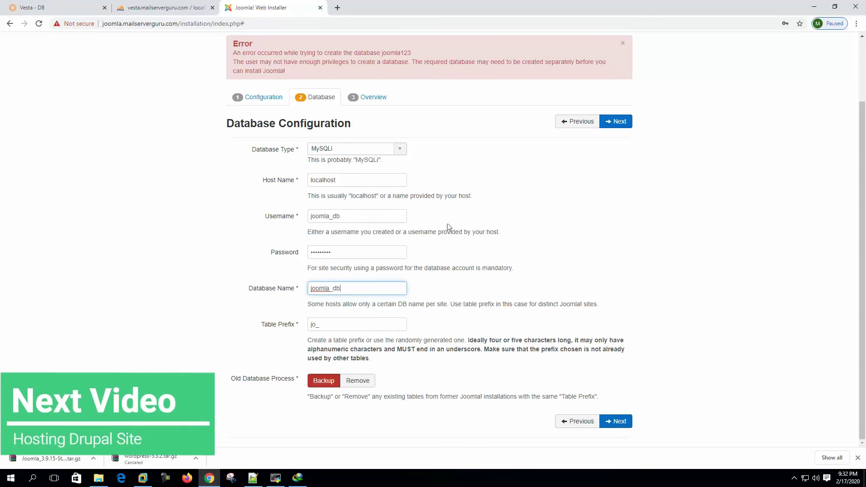
{"action": "left_click", "coordinate": [616, 422]}
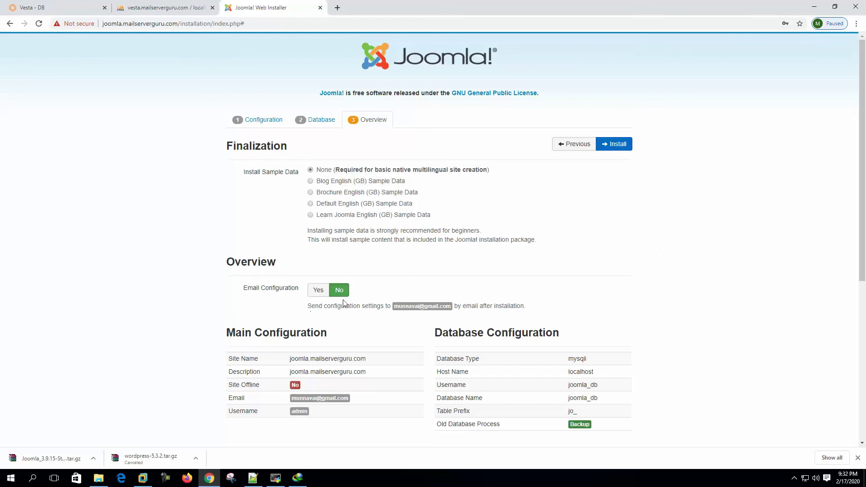
- Review the Overview and Pre-Installation Check, then install Joomla until the Congratulations page appears
{"action": "scroll", "coordinate": [385, 306], "scroll_direction": "down", "scroll_amount": 3}
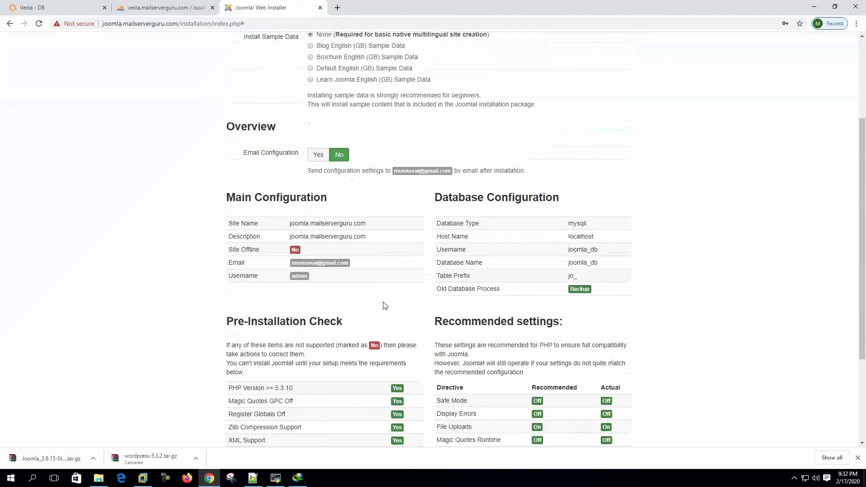
{"action": "scroll", "coordinate": [359, 314], "scroll_direction": "down", "scroll_amount": 2}
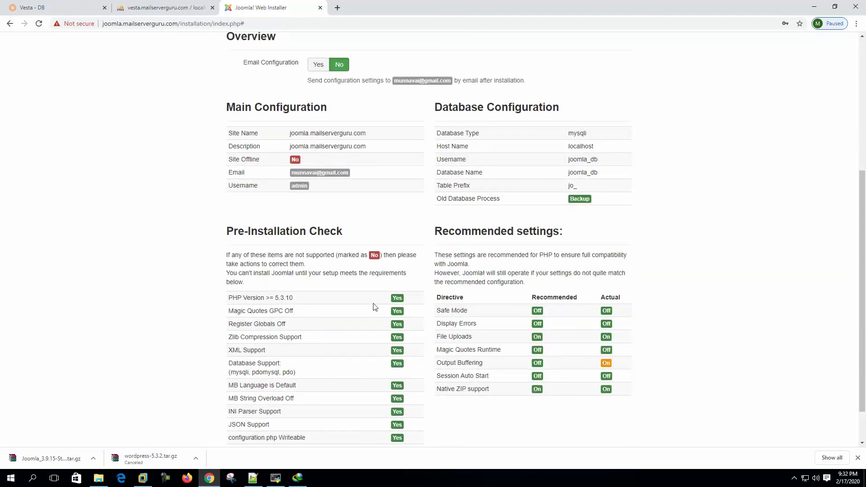
{"action": "scroll", "coordinate": [354, 299], "scroll_direction": "down", "scroll_amount": 1}
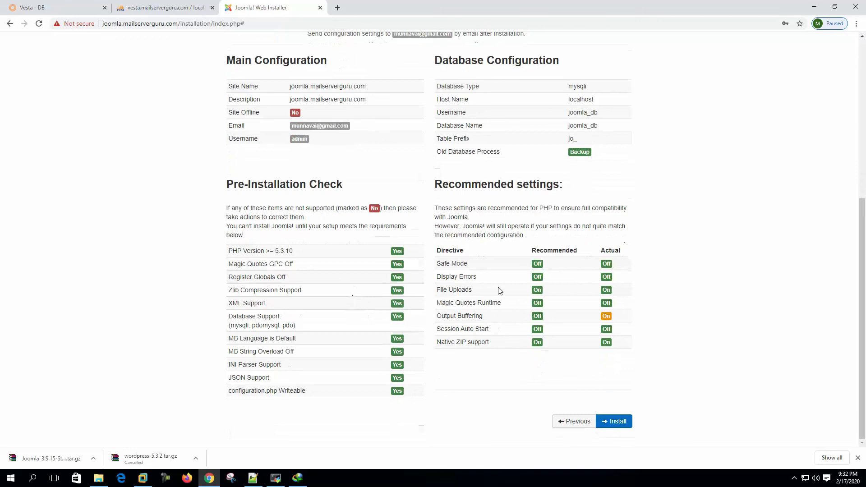
{"action": "scroll", "coordinate": [567, 239], "scroll_direction": "up", "scroll_amount": 3}
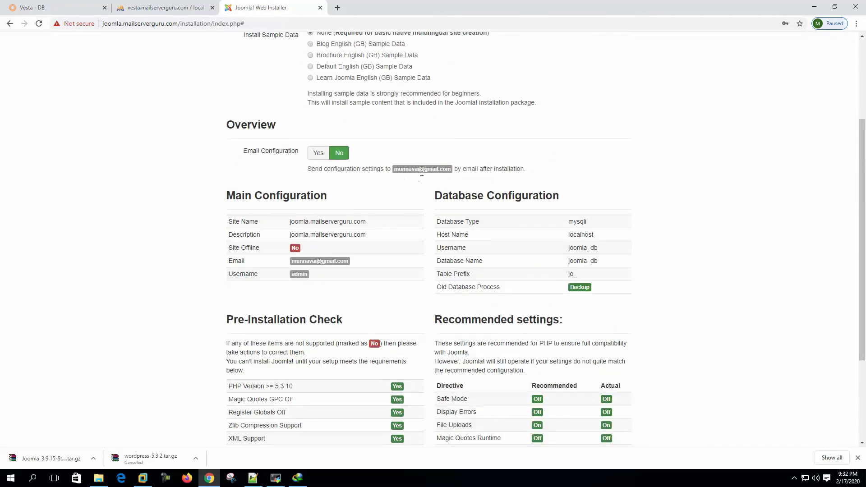
{"action": "scroll", "coordinate": [547, 183], "scroll_direction": "up", "scroll_amount": 2}
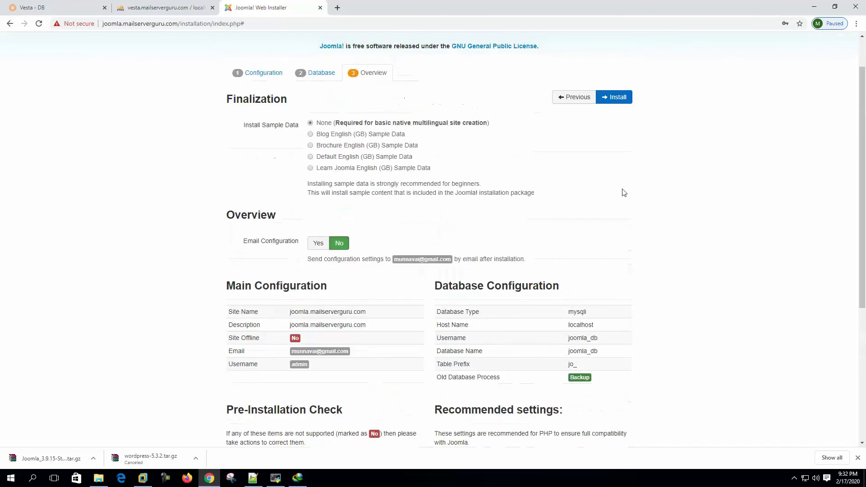
{"action": "scroll", "coordinate": [625, 191], "scroll_direction": "down", "scroll_amount": 5}
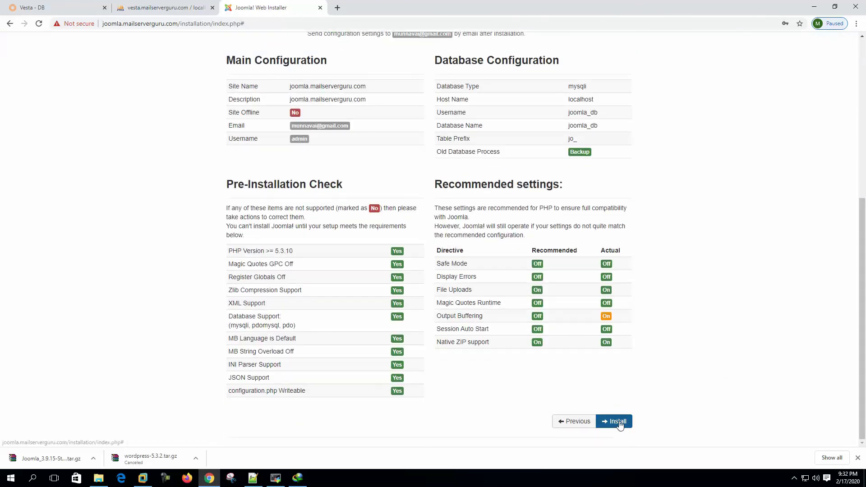
{"action": "left_click", "coordinate": [618, 422]}
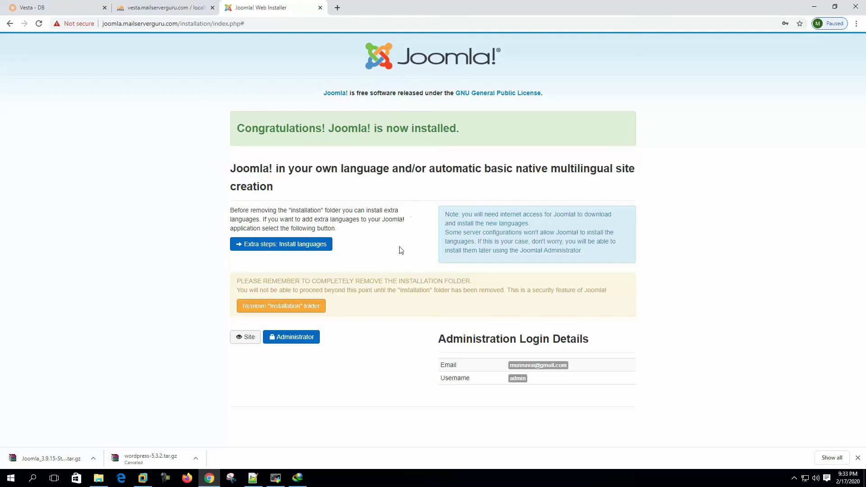
- Remove the "installation" folder and open the newly installed Joomla site
{"action": "left_click", "coordinate": [303, 309]}
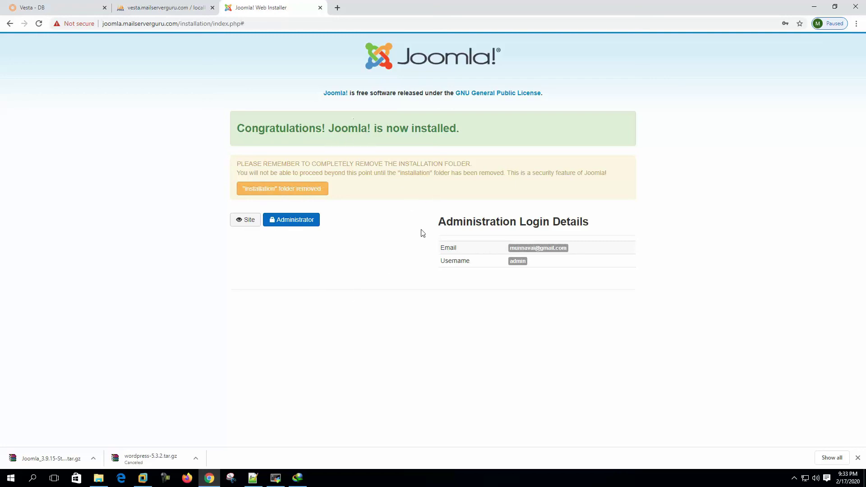
{"action": "left_click", "coordinate": [243, 222]}
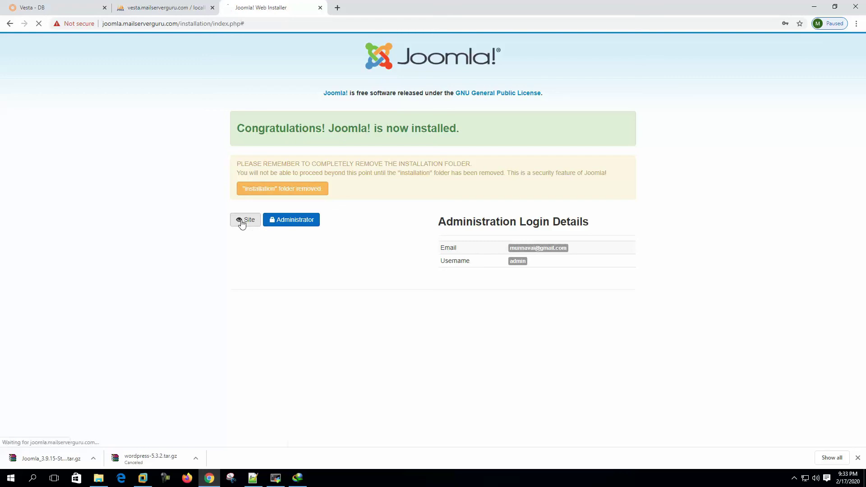